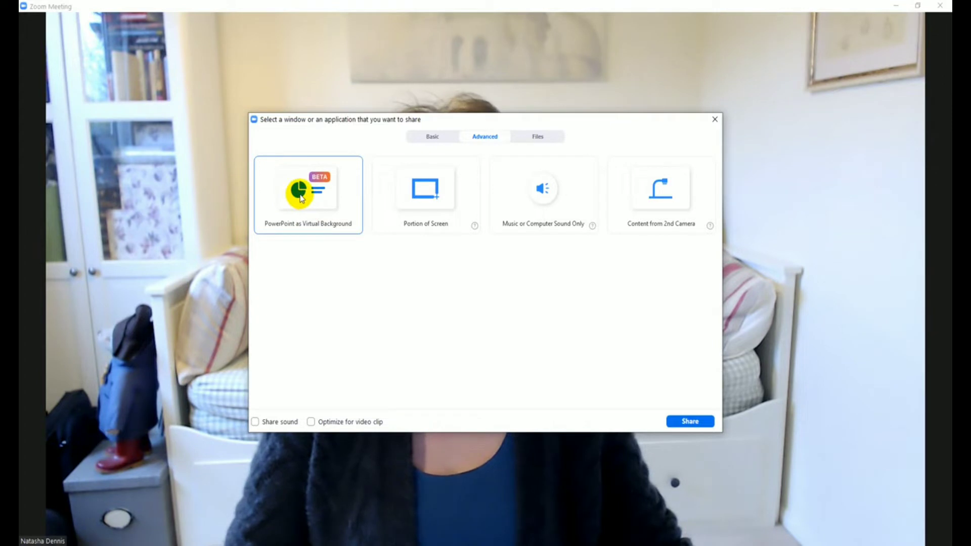
Review the advanced screen-sharing options and the cloud file sources available for sharing.
click(454, 191)
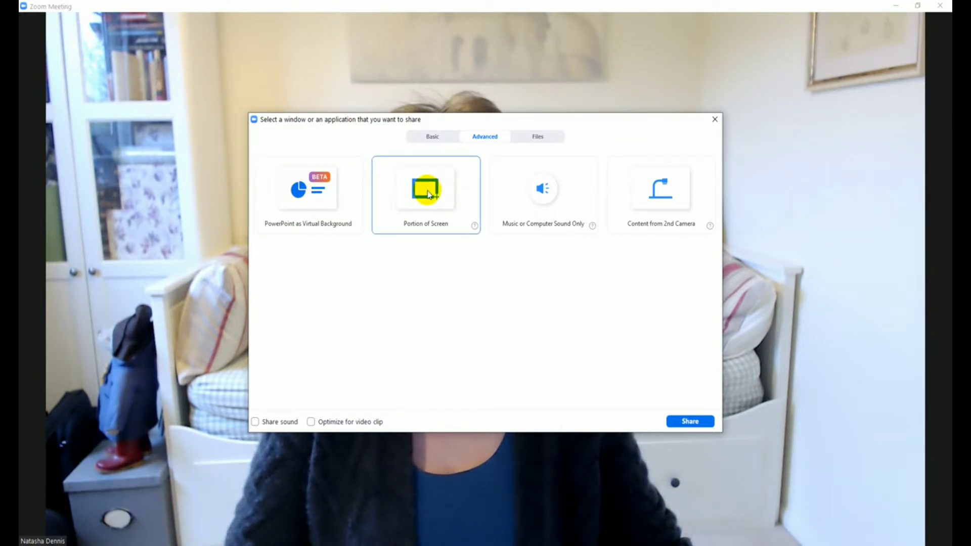
click(539, 189)
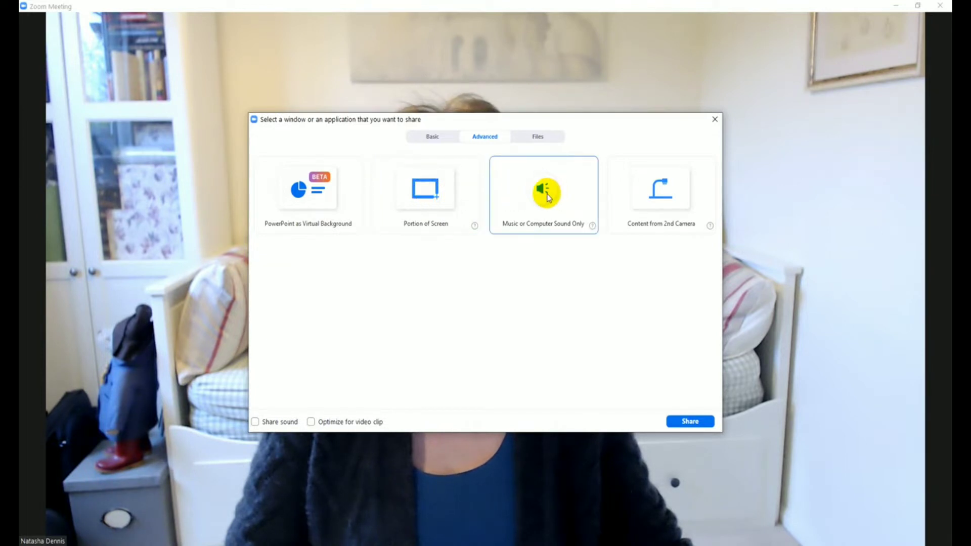
click(663, 189)
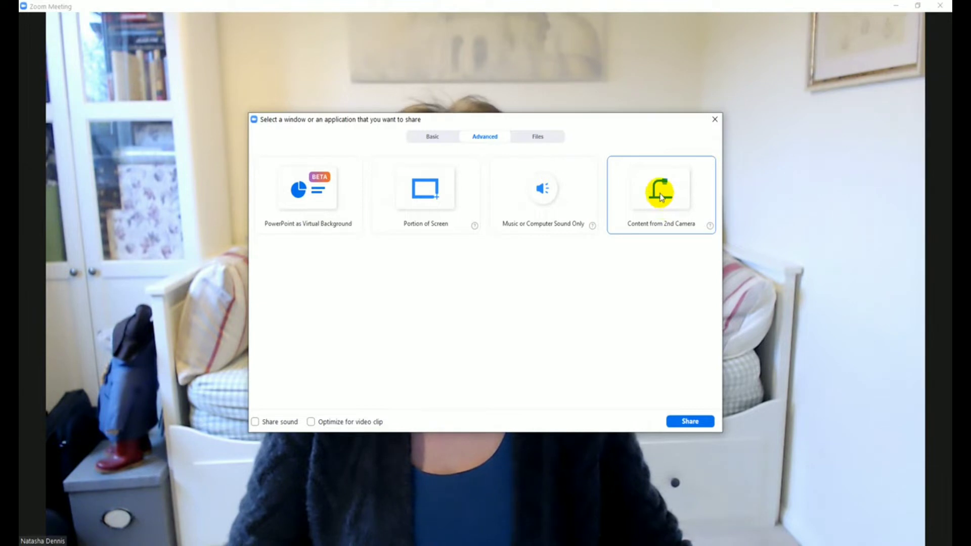
click(538, 138)
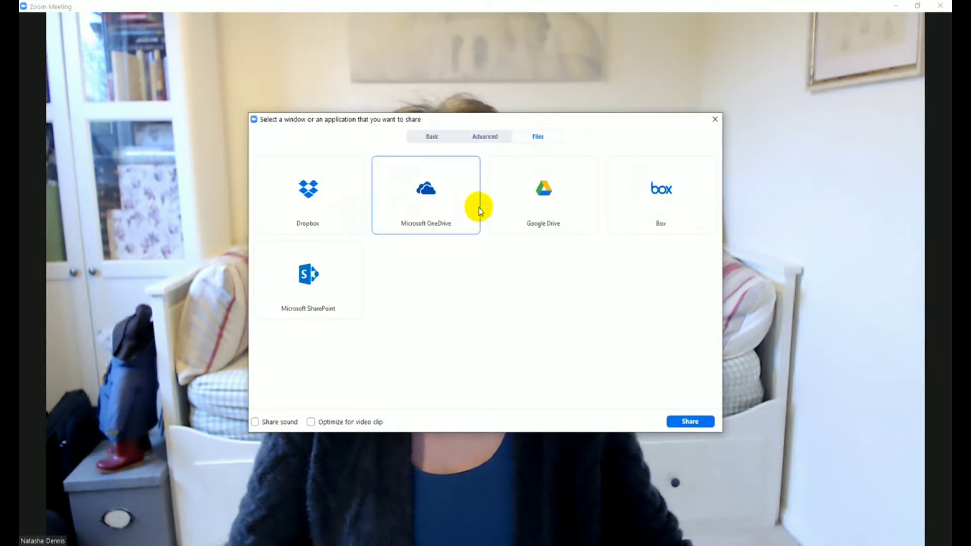
Share a whiteboard from the basic sharing options.
click(434, 138)
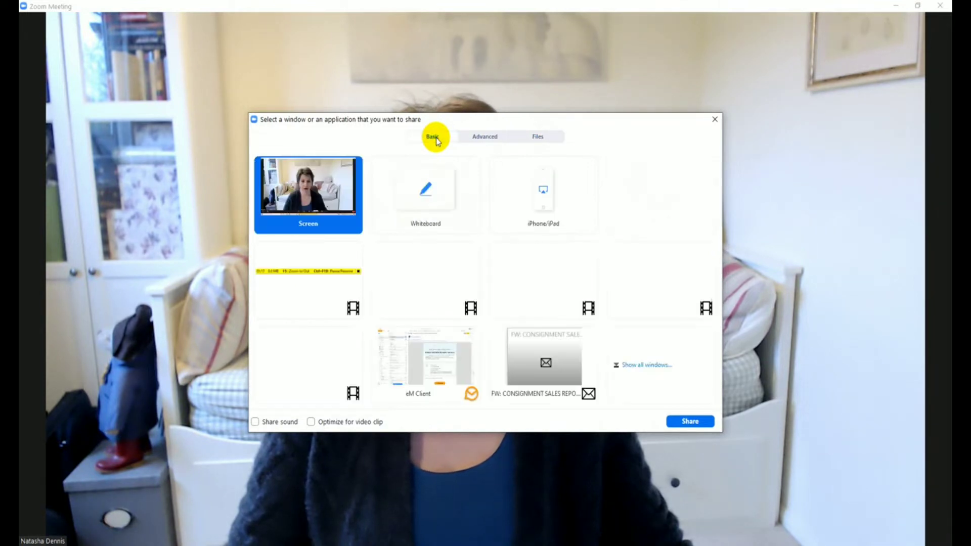
click(427, 196)
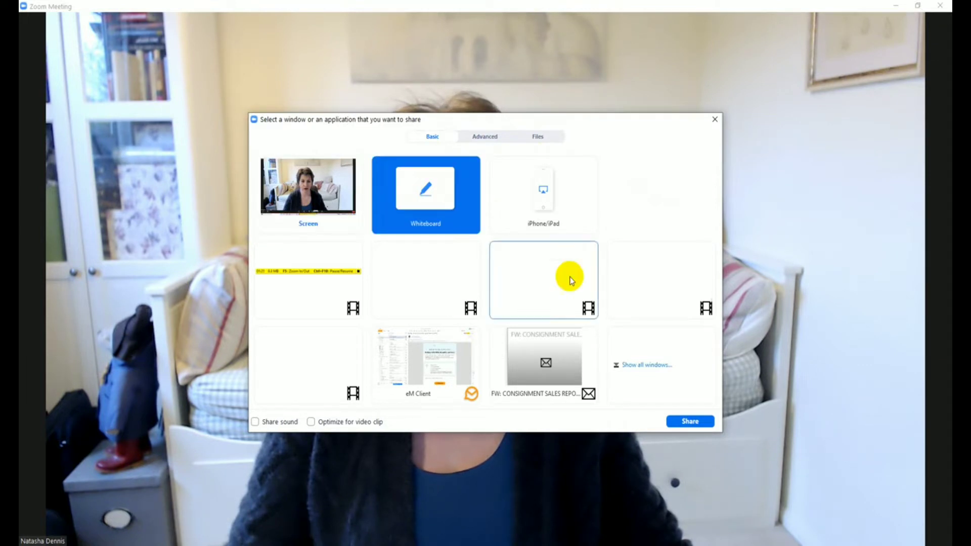
click(699, 422)
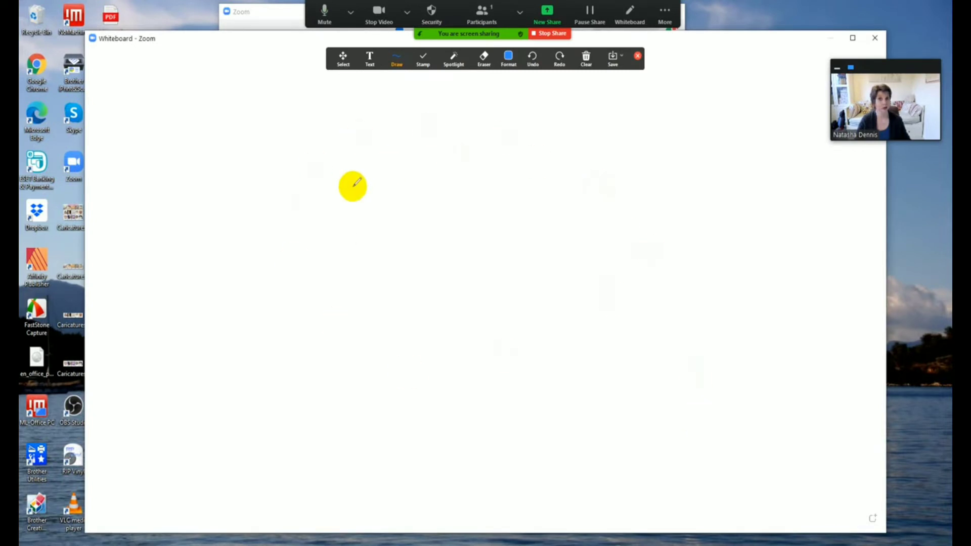
Draw three connected straight blue lines forming a zigzag on the whiteboard with the thin Line tool.
click(390, 63)
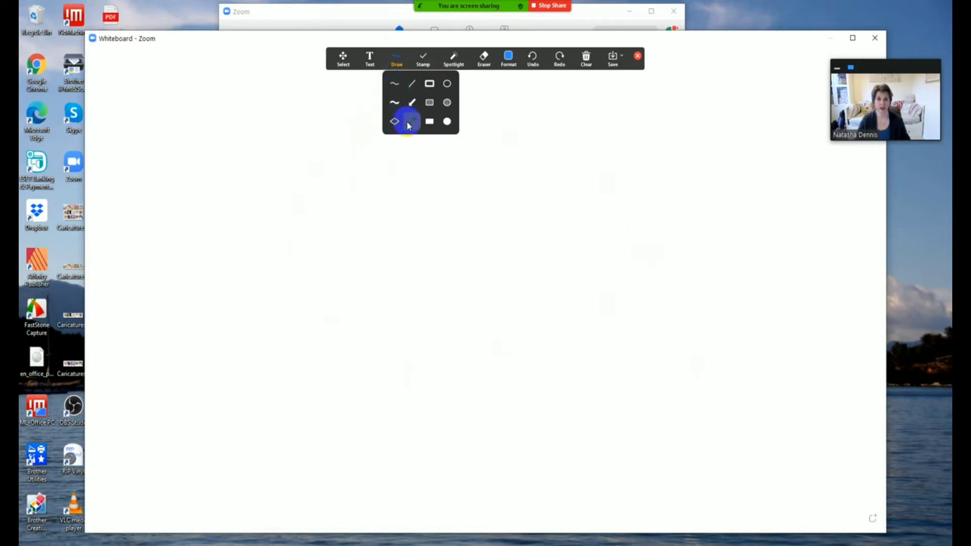
click(450, 122)
click(397, 71)
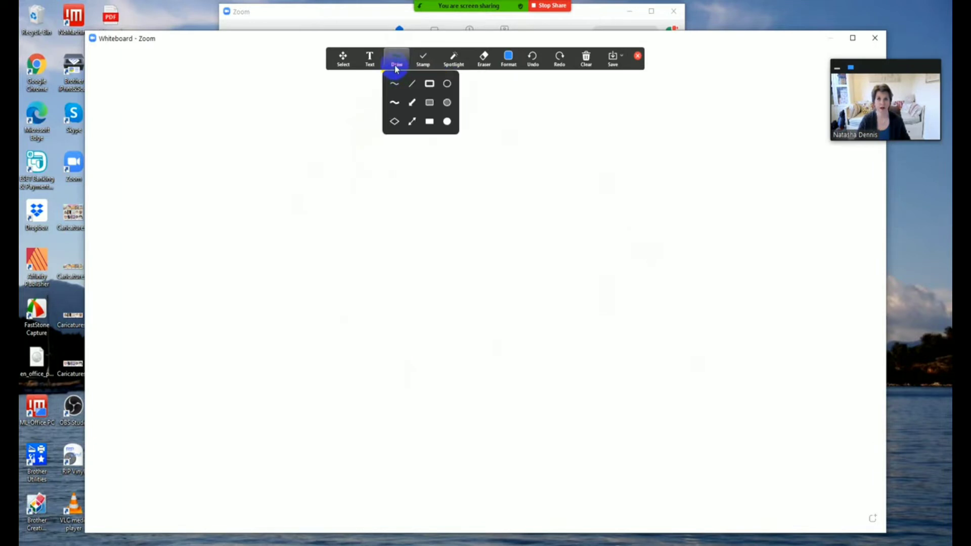
click(394, 103)
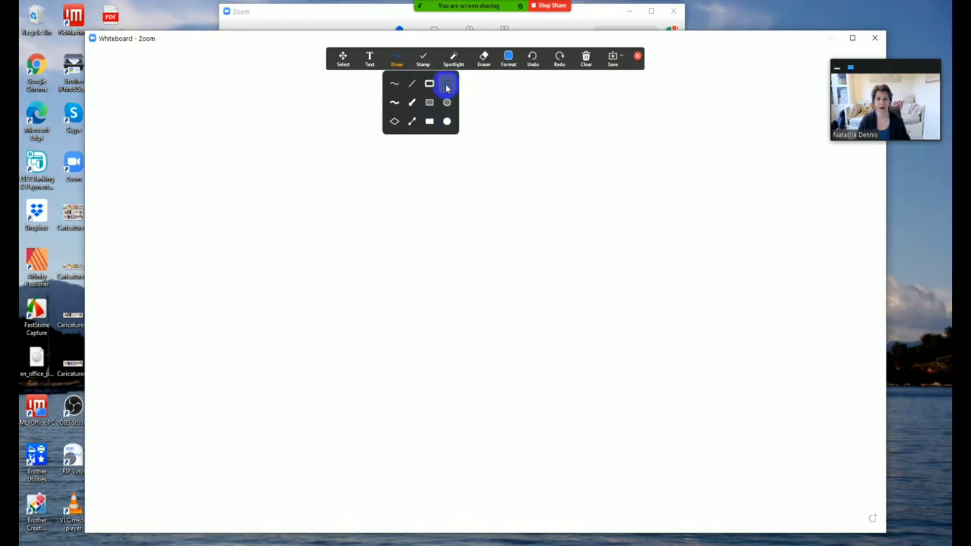
click(412, 83)
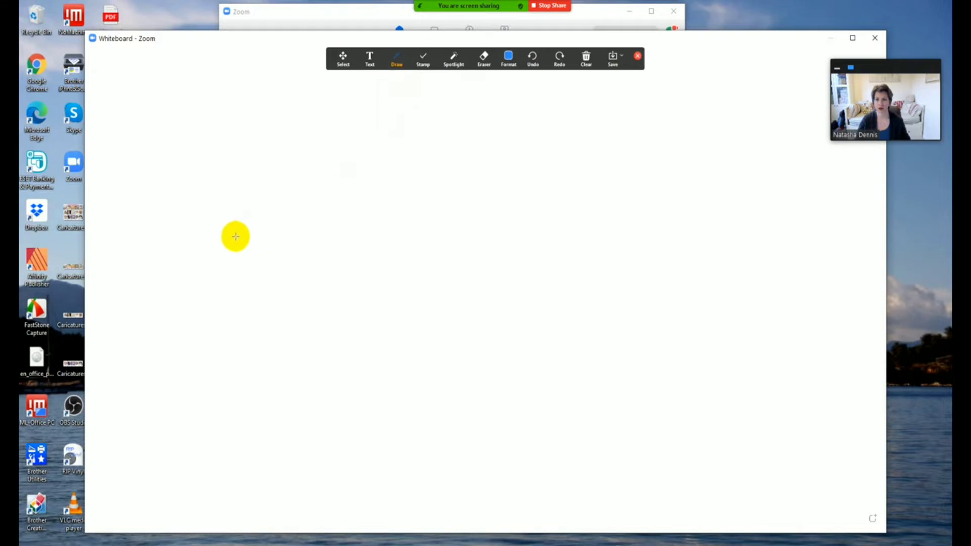
mouse_move(194, 246)
mouse_down()
mouse_move(278, 196)
mouse_move(323, 225)
mouse_move(274, 189)
mouse_up()
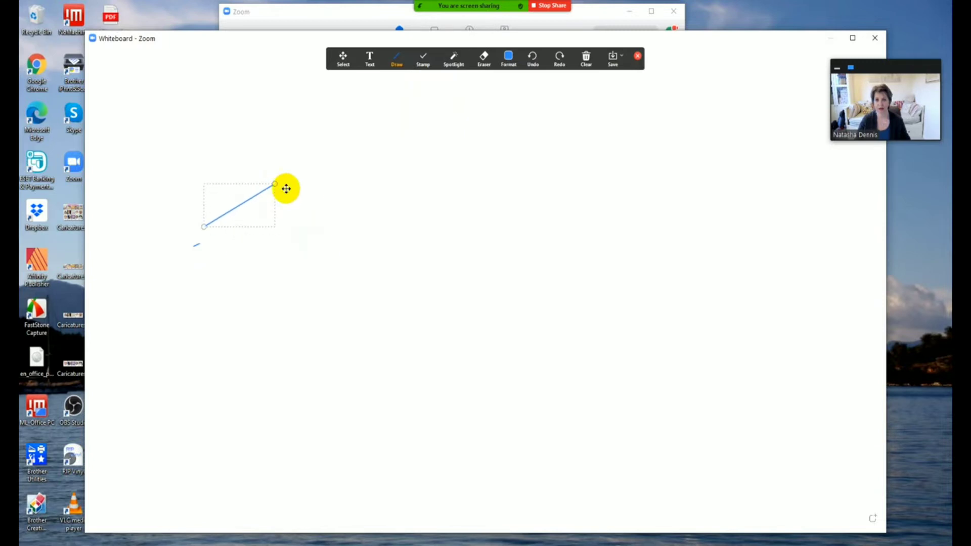
drag(313, 272, 275, 183)
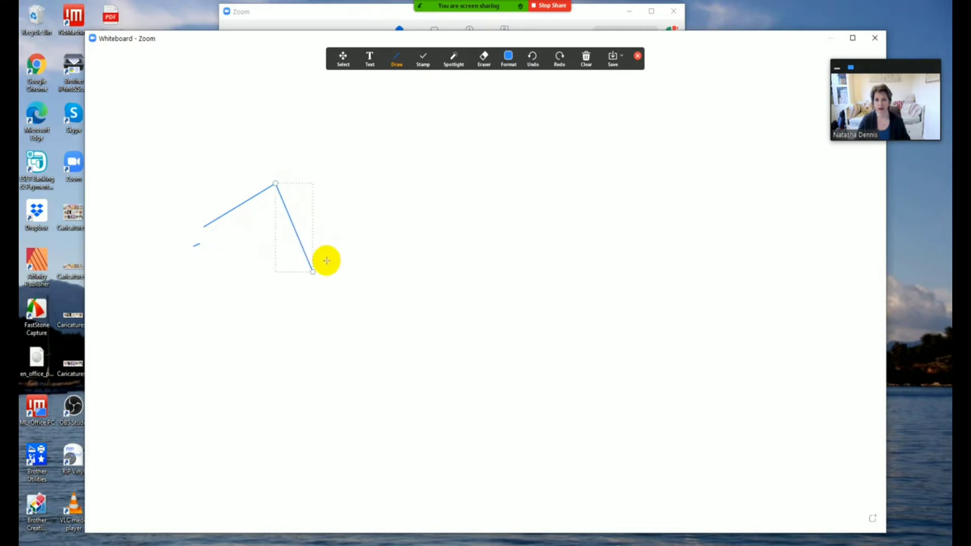
drag(395, 204, 313, 272)
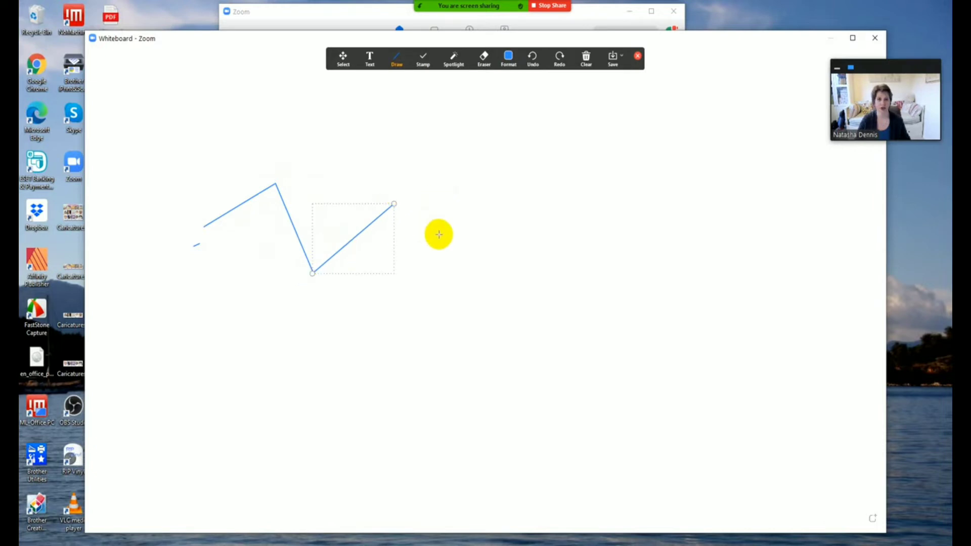
Draw a blue arrow pointing diagonally down toward the zigzag's peak and a solid blue circle at its tip.
click(397, 58)
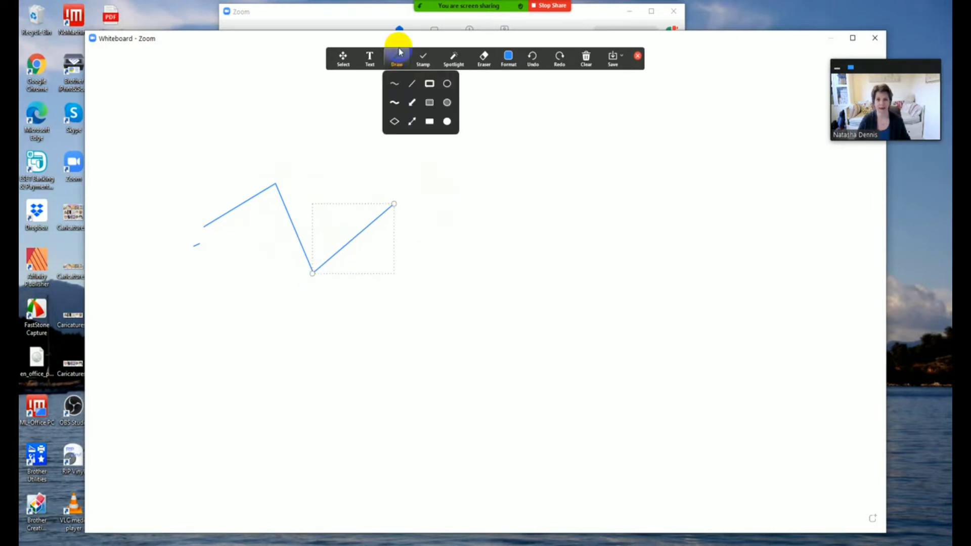
click(420, 102)
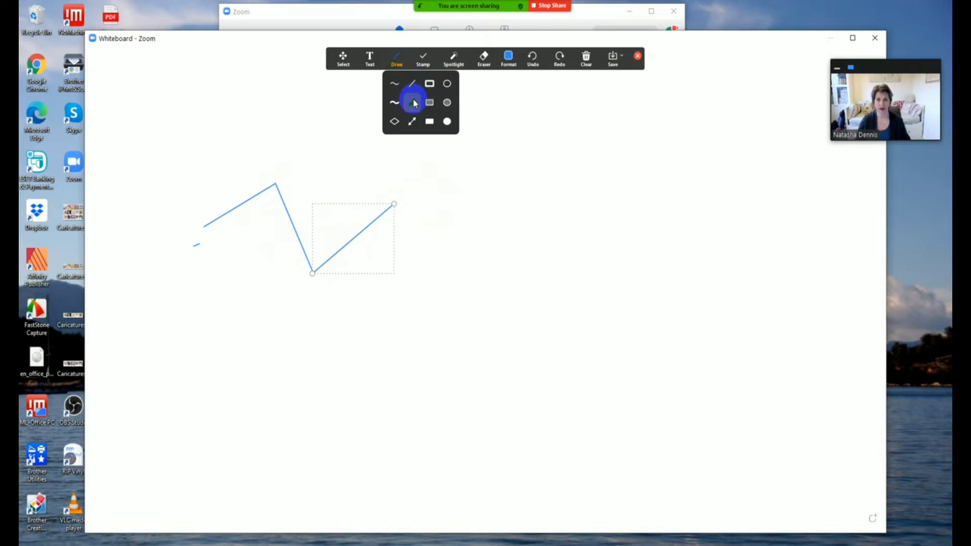
drag(369, 116, 306, 171)
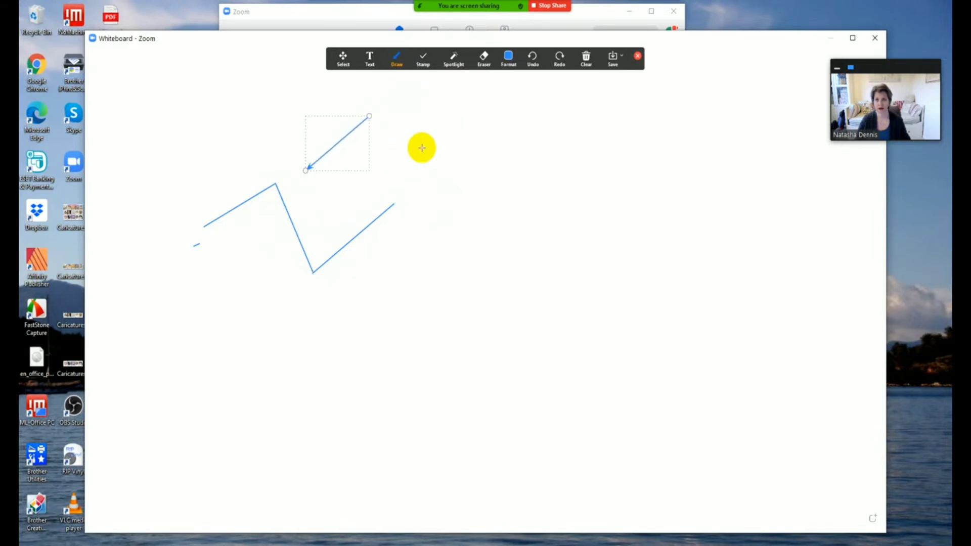
click(397, 58)
click(448, 104)
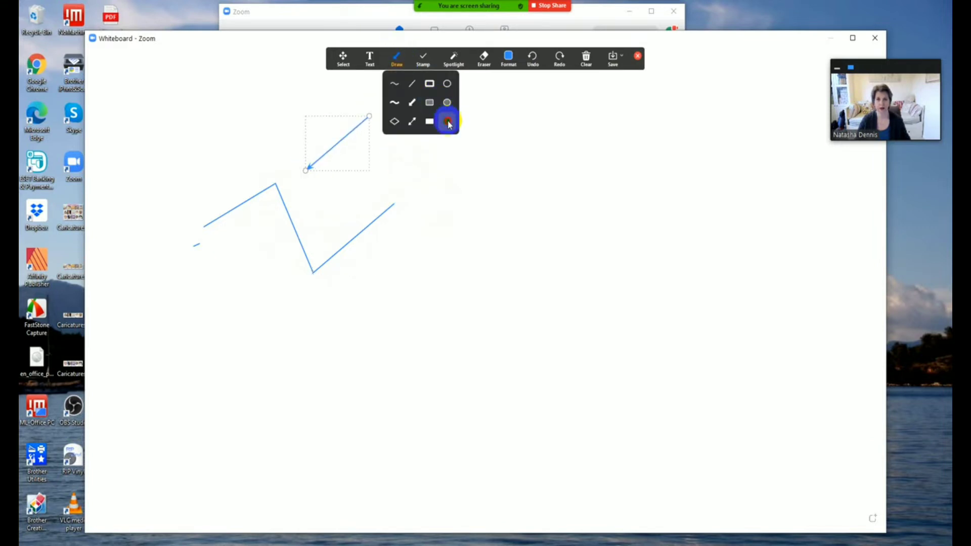
drag(284, 165, 313, 199)
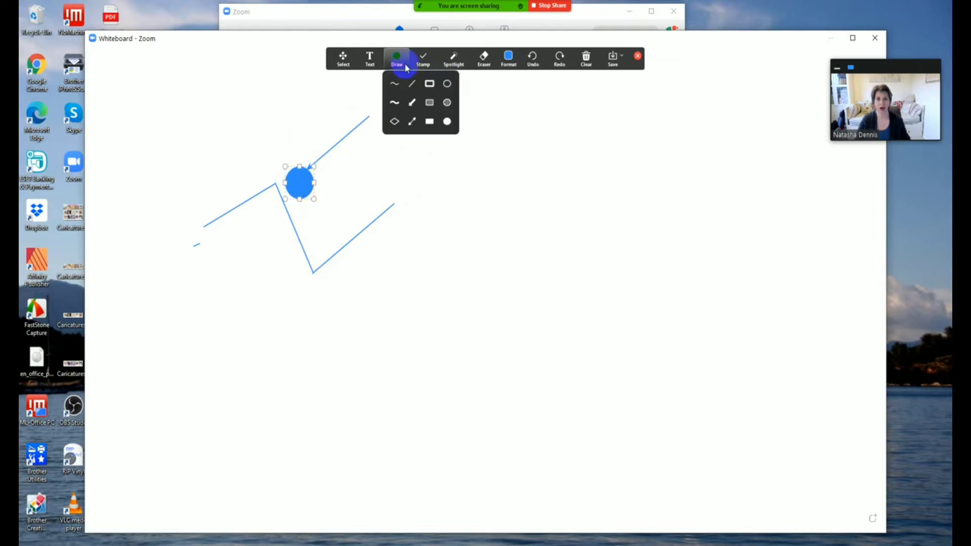
Draw a blue rectangle outline beside the arrow and a second rectangle outline in orange below it.
mouse_move(396, 66)
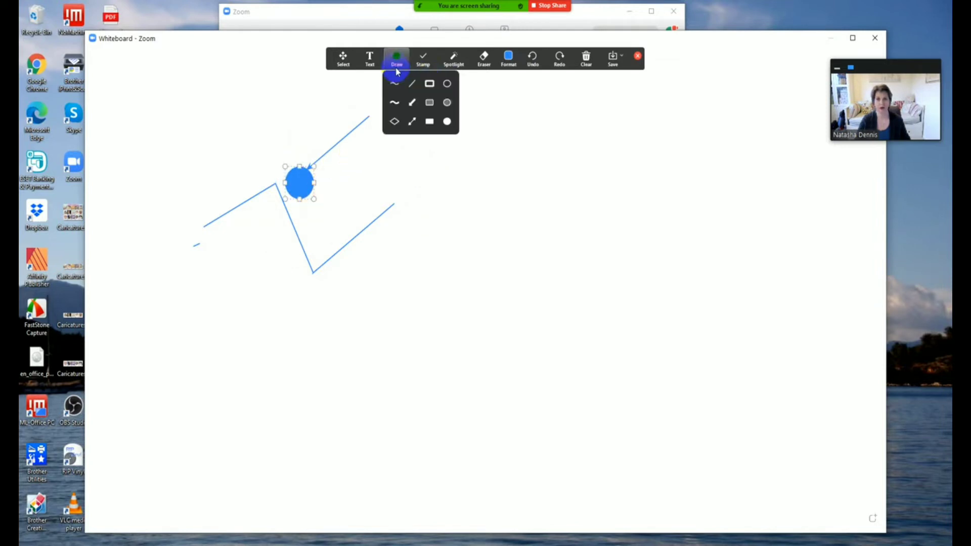
click(430, 87)
drag(426, 139, 511, 192)
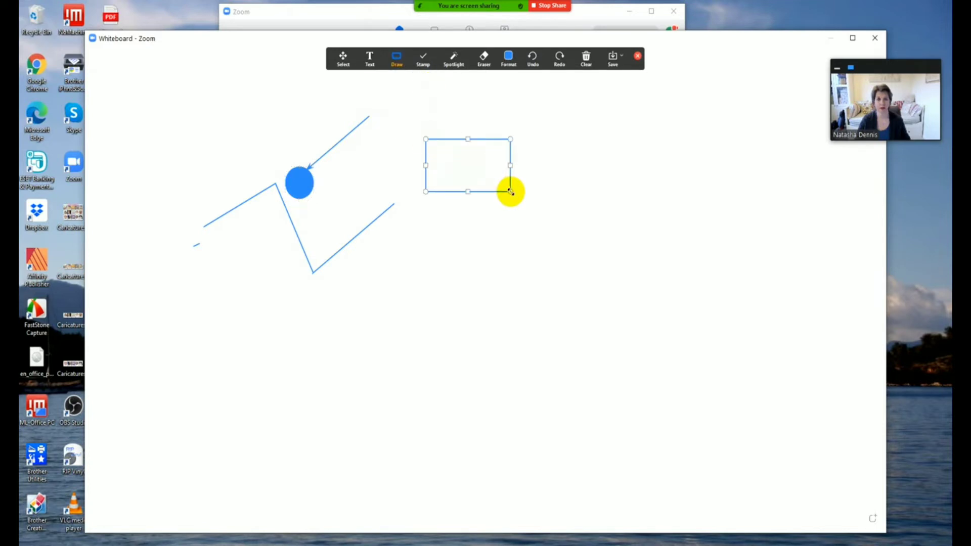
click(509, 58)
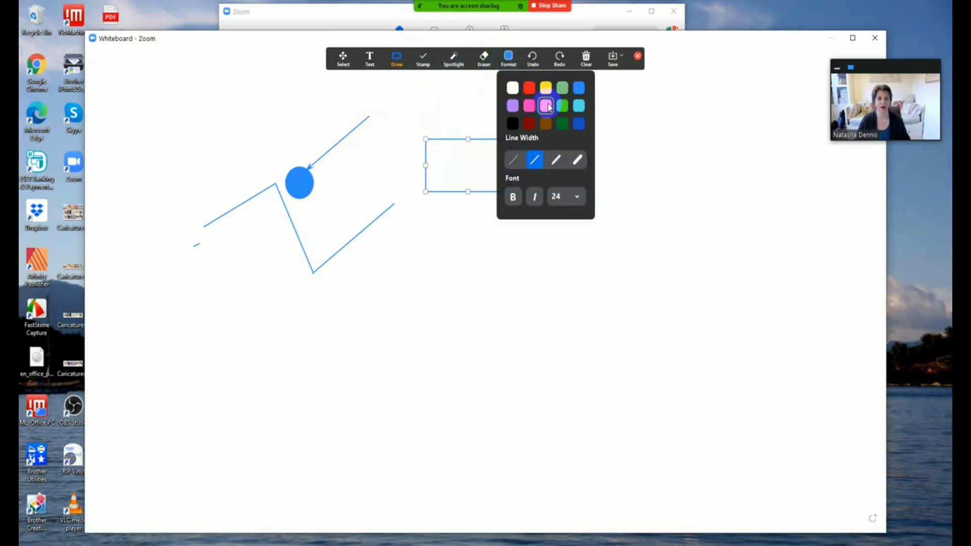
click(547, 107)
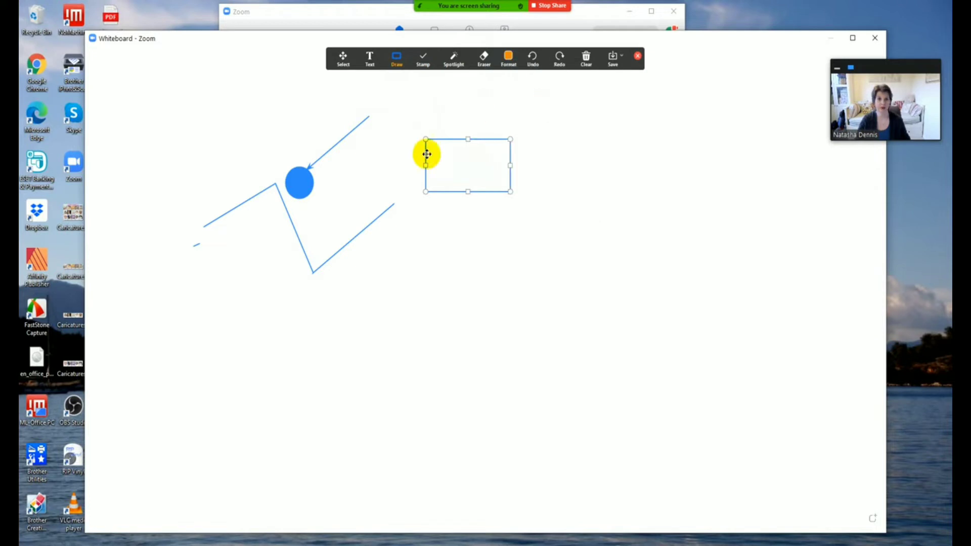
drag(403, 225, 487, 284)
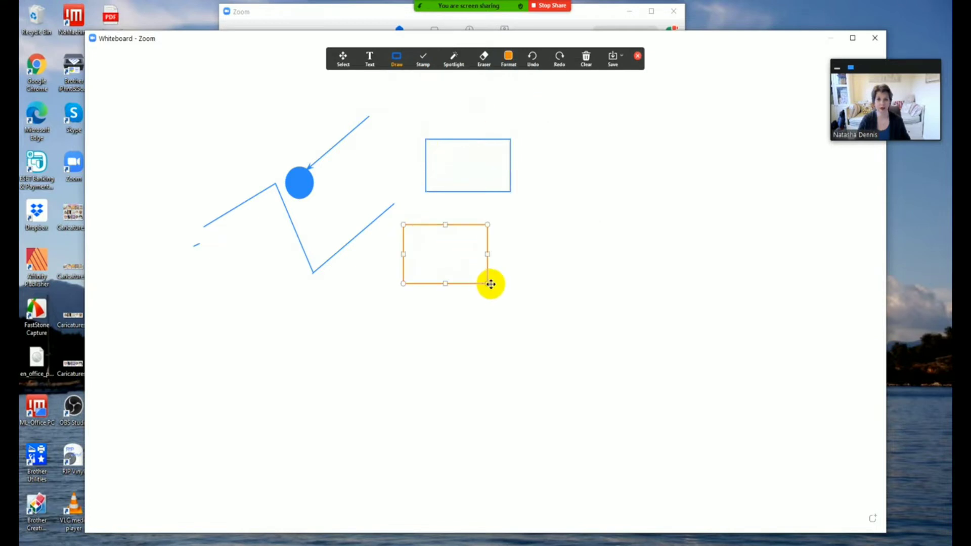
Set the line width to the thickest option and draw an orange circle outline below the zigzag.
click(508, 58)
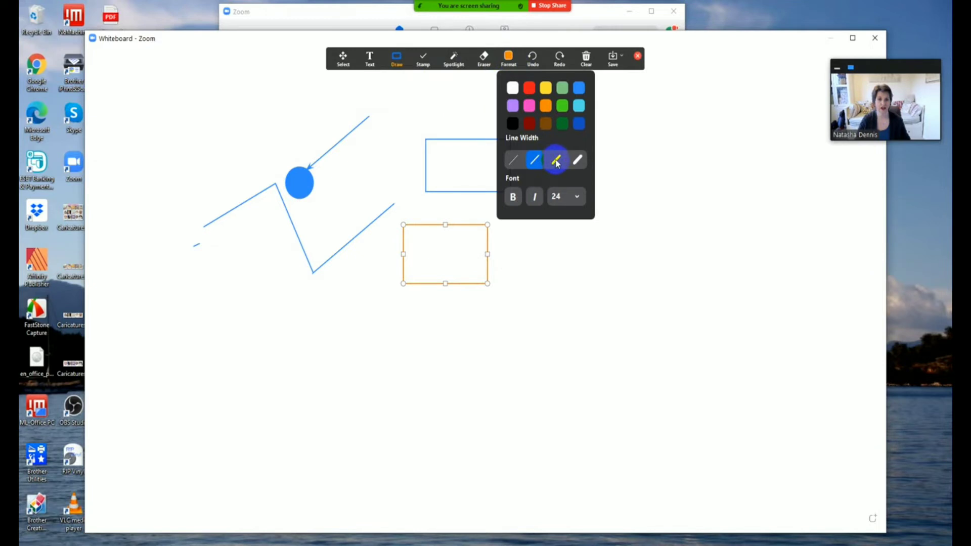
click(578, 160)
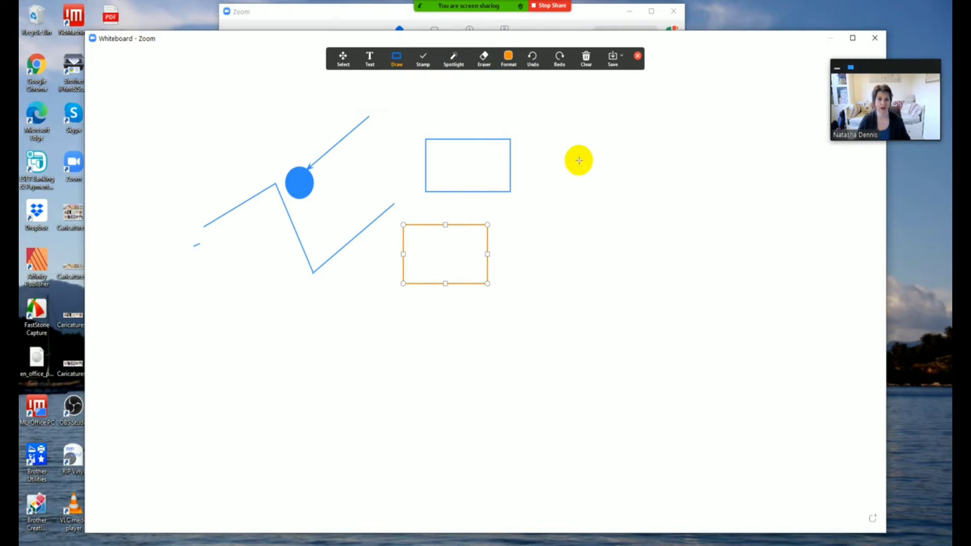
click(422, 59)
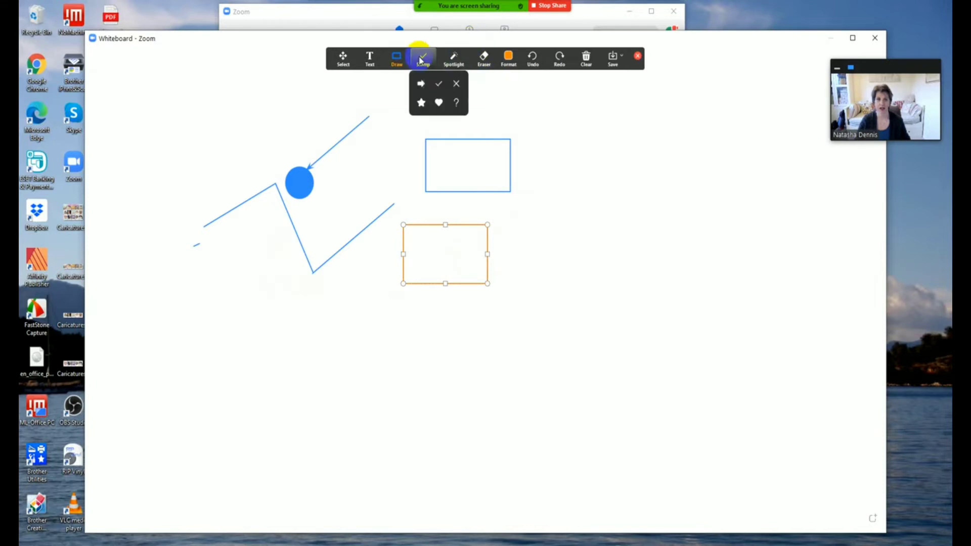
click(398, 59)
click(447, 83)
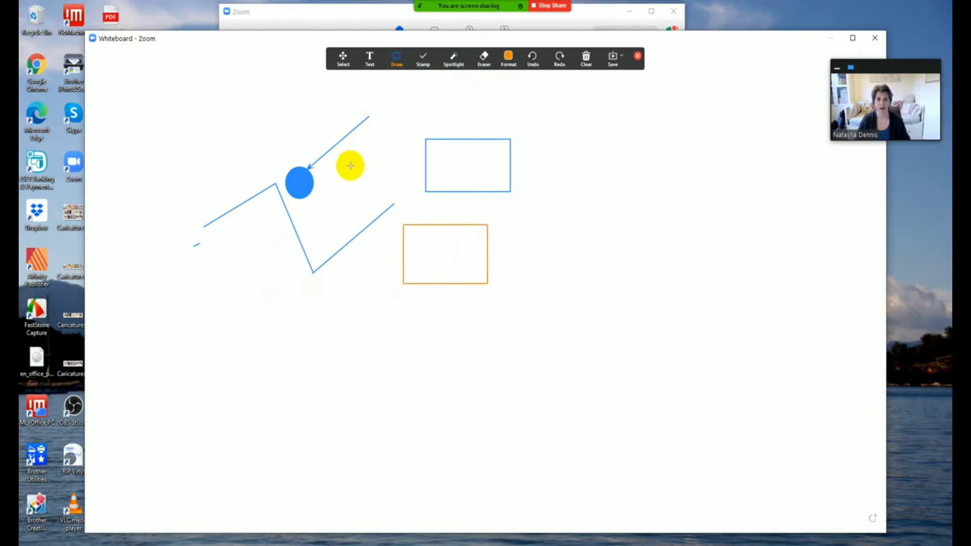
drag(231, 283, 300, 359)
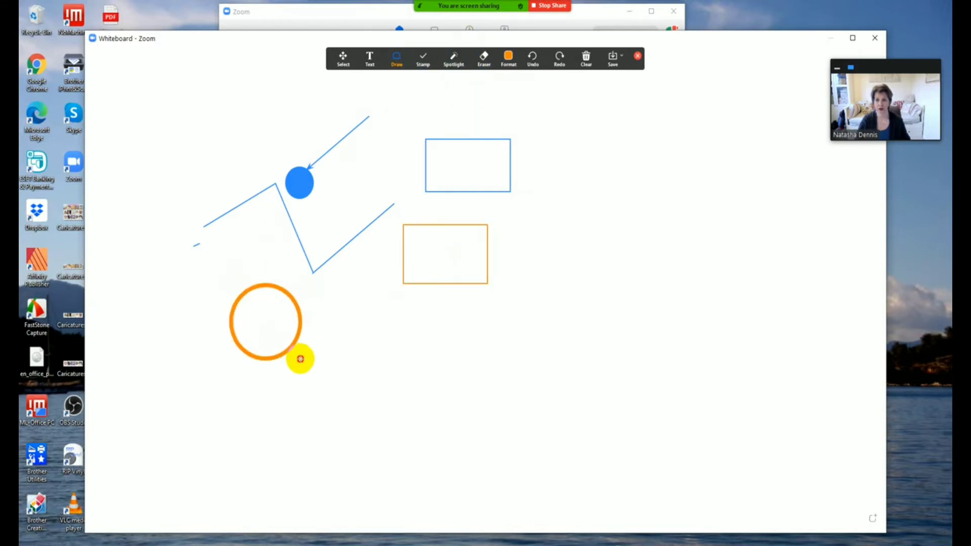
click(508, 57)
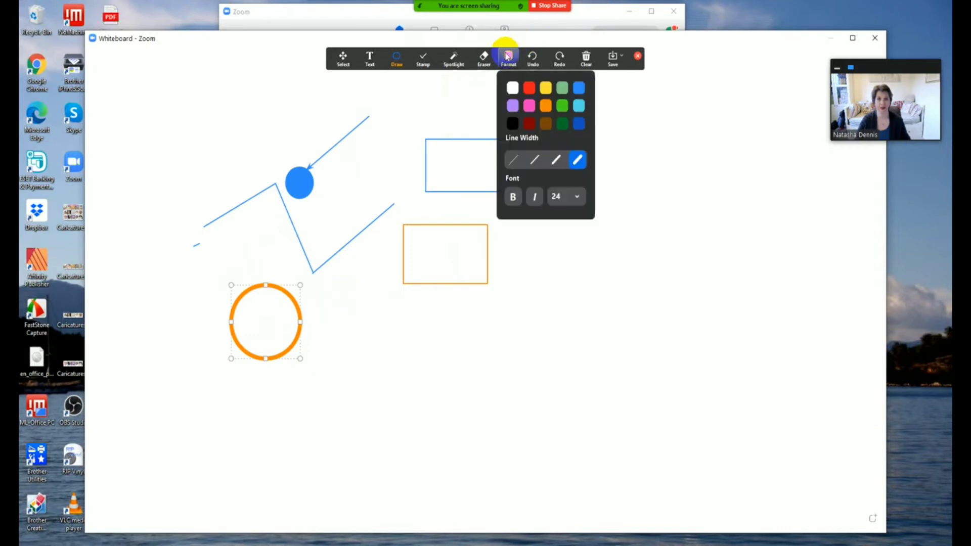
click(507, 104)
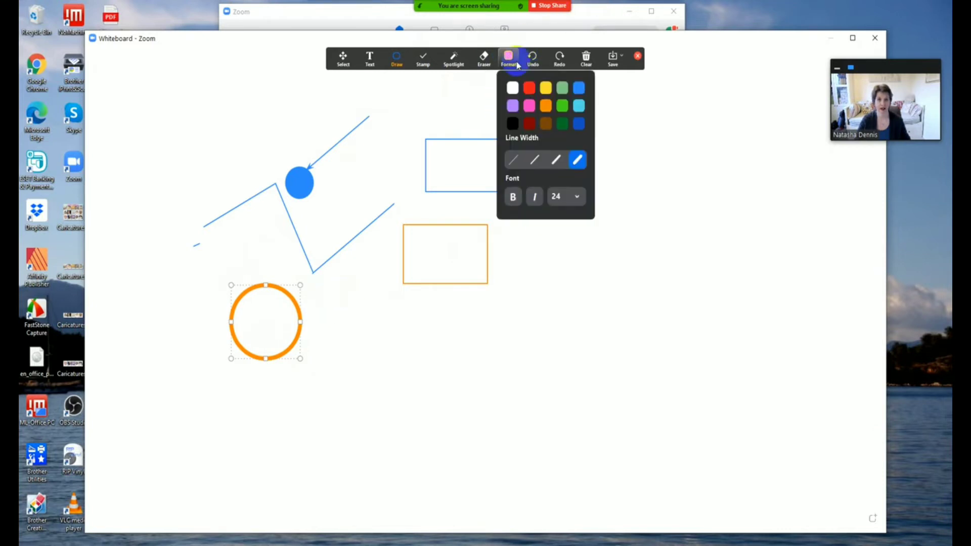
click(400, 65)
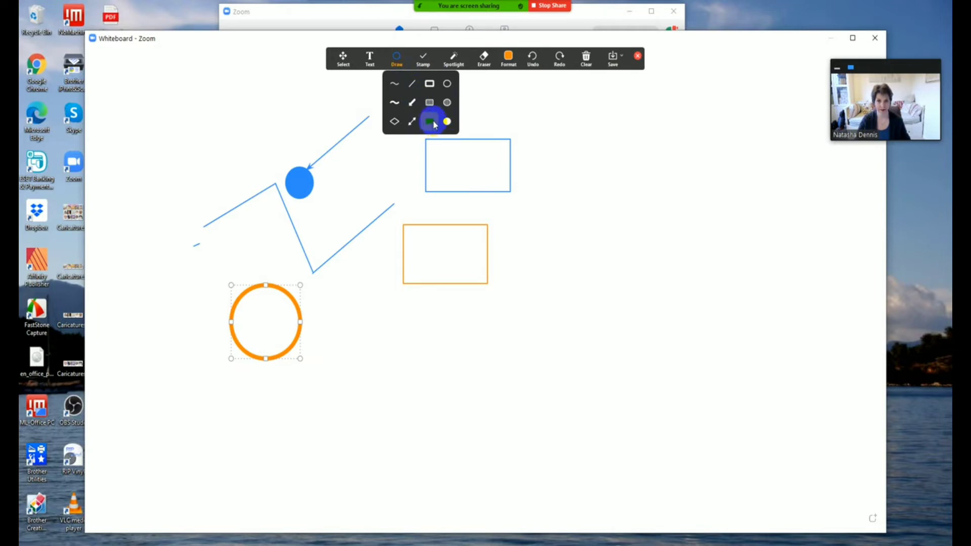
Activate the Text tool and set the text colour to black.
click(369, 59)
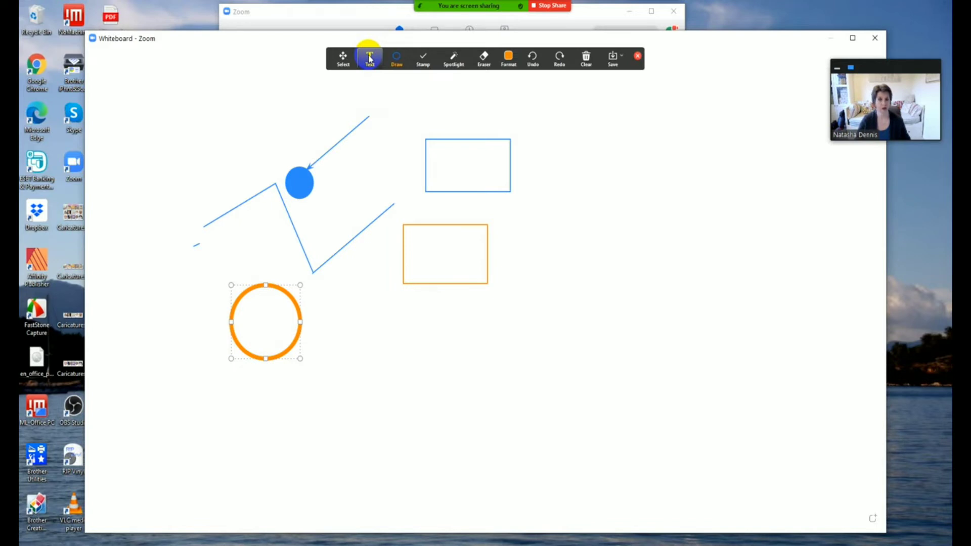
click(370, 59)
click(509, 60)
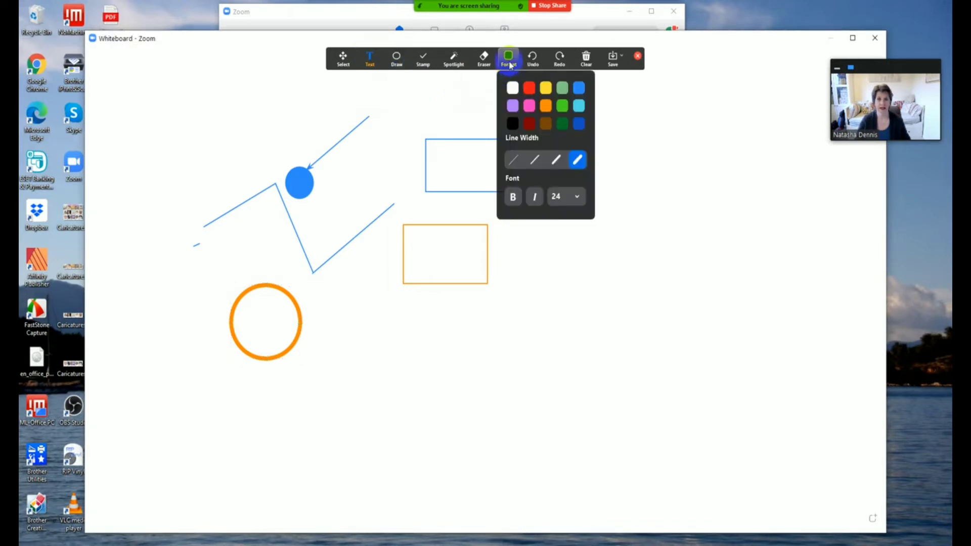
click(509, 60)
click(509, 60)
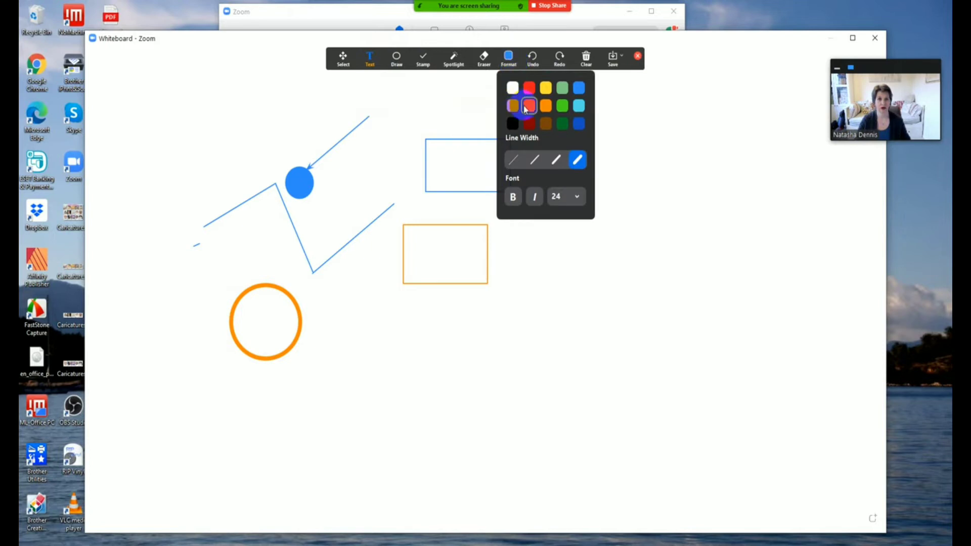
click(579, 106)
click(513, 123)
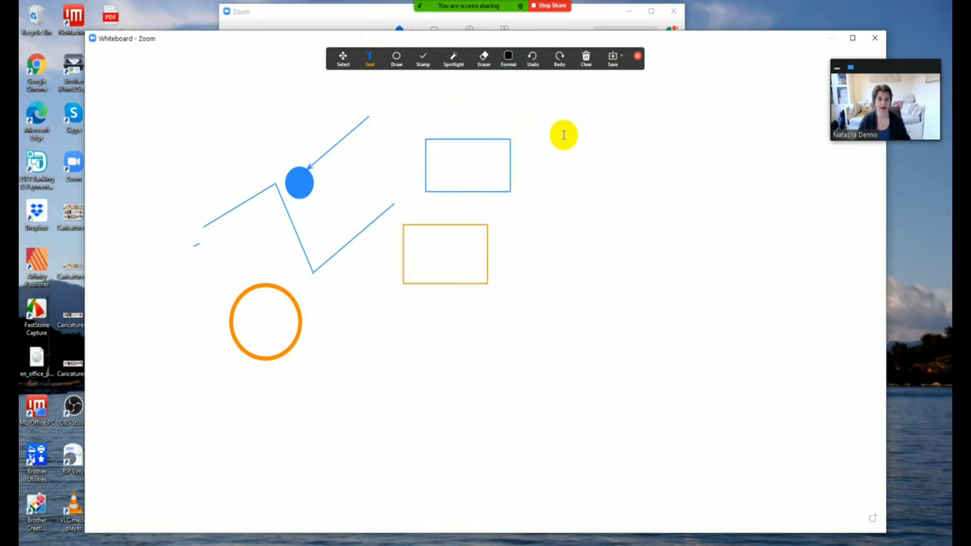
Add a text box beside the blue rectangle with the heading "Ideas" and the lines "Idea 1" and "Idea 2" beneath it.
click(567, 126)
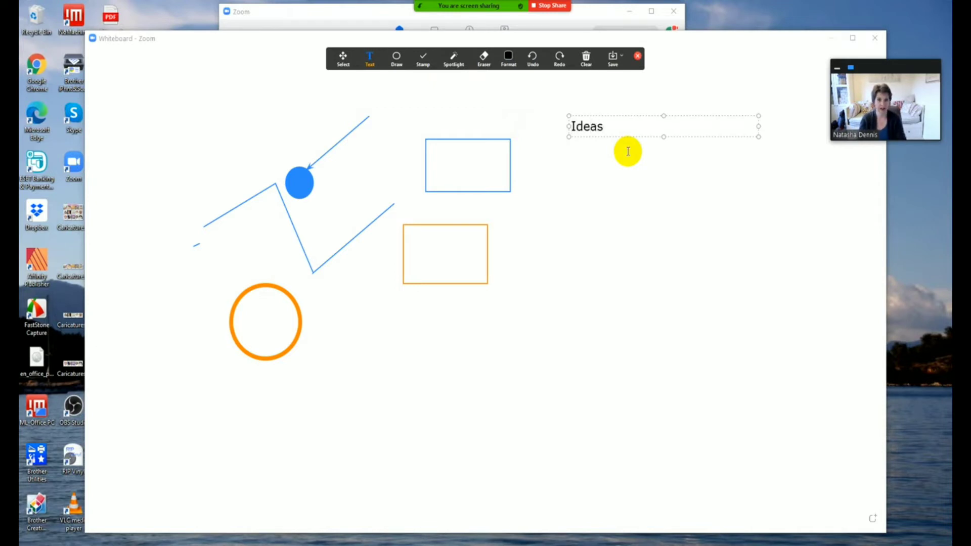
text(Ideas)
key(Return)
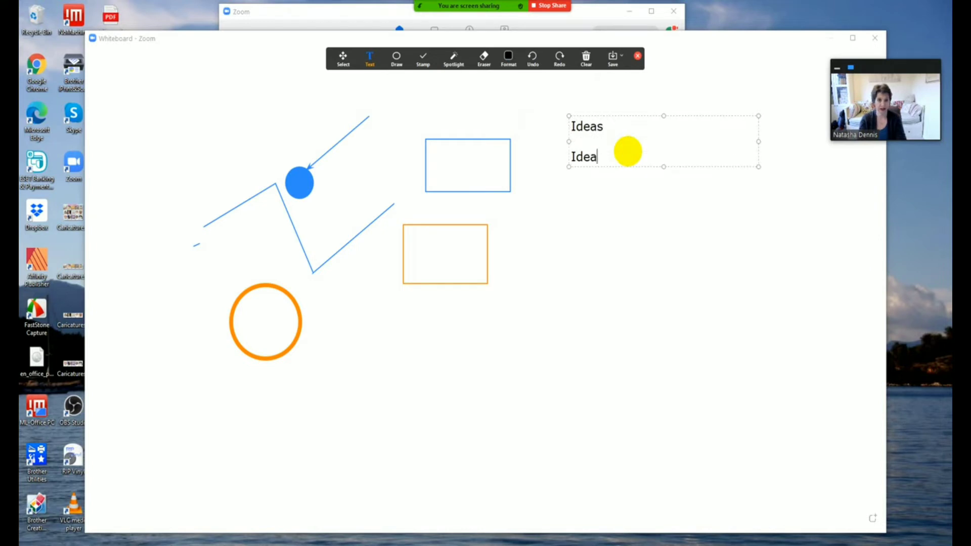
text(Idea 1)
key(Return)
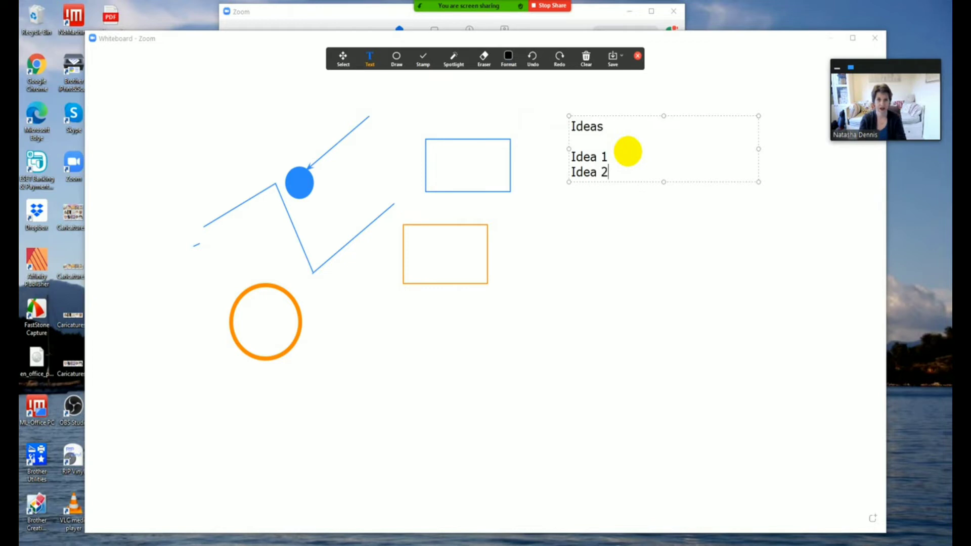
text(Idea 2)
key(Return)
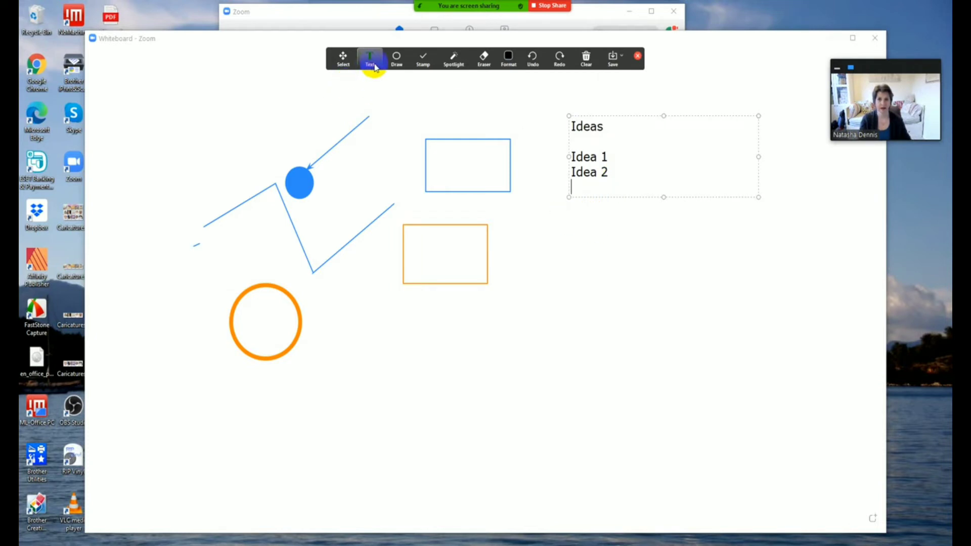
Add a separate text box reading "Idea 3" below the ideas list.
click(377, 69)
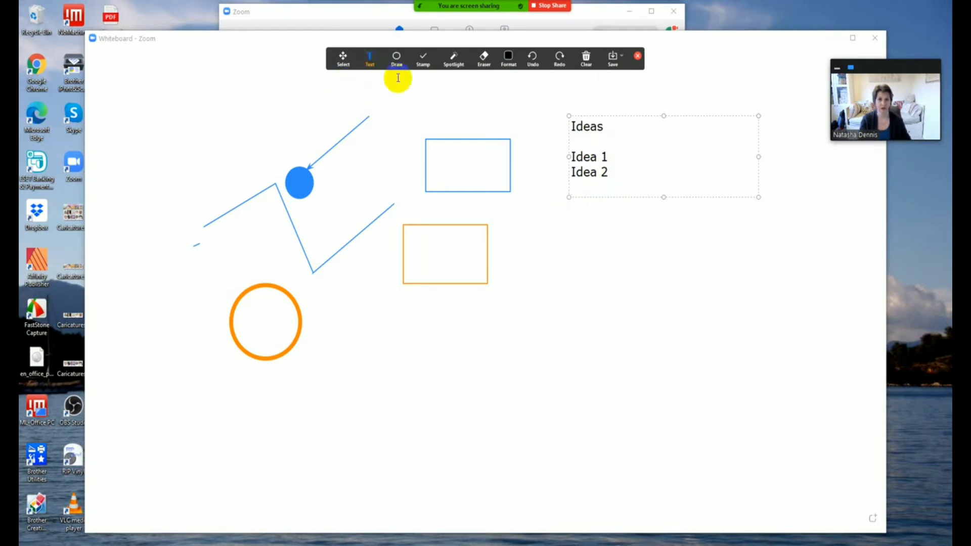
click(583, 251)
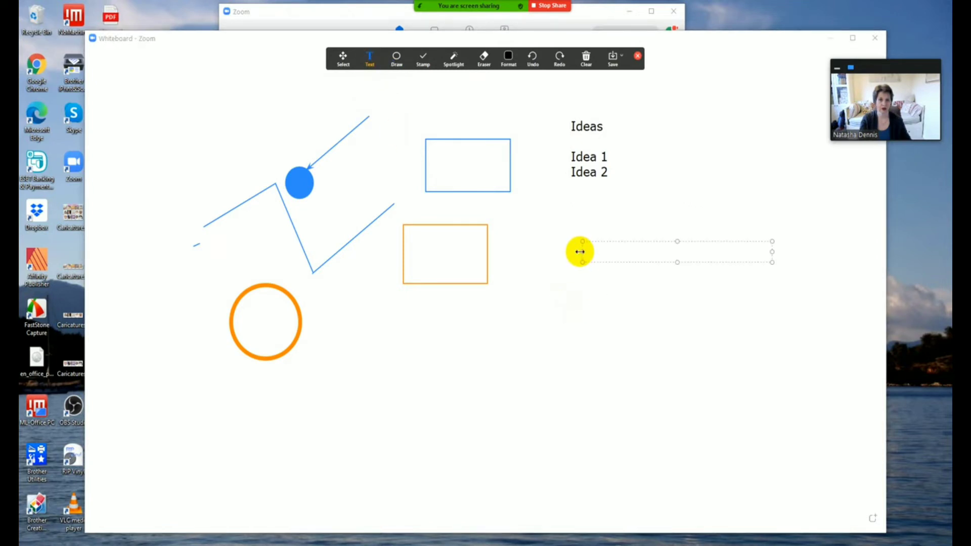
text(Idea 3)
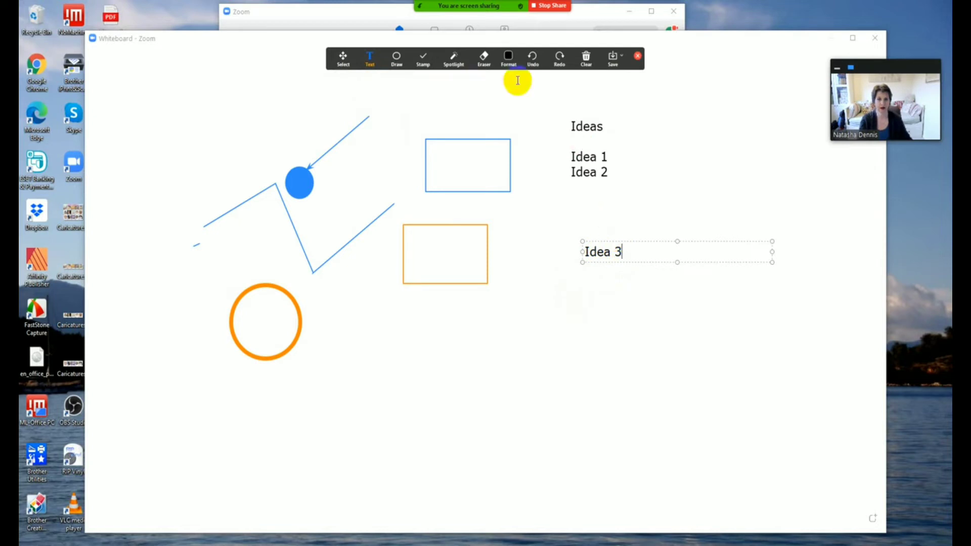
click(454, 60)
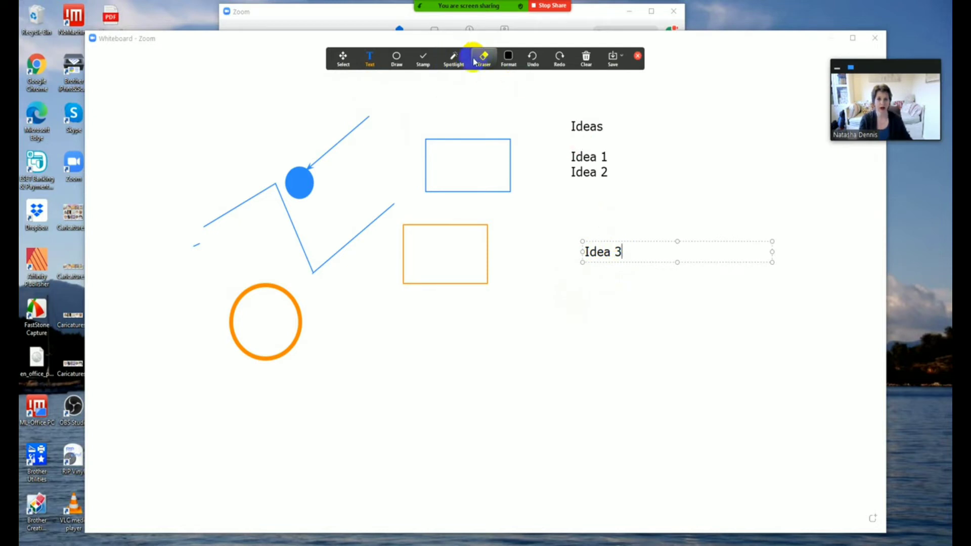
click(397, 58)
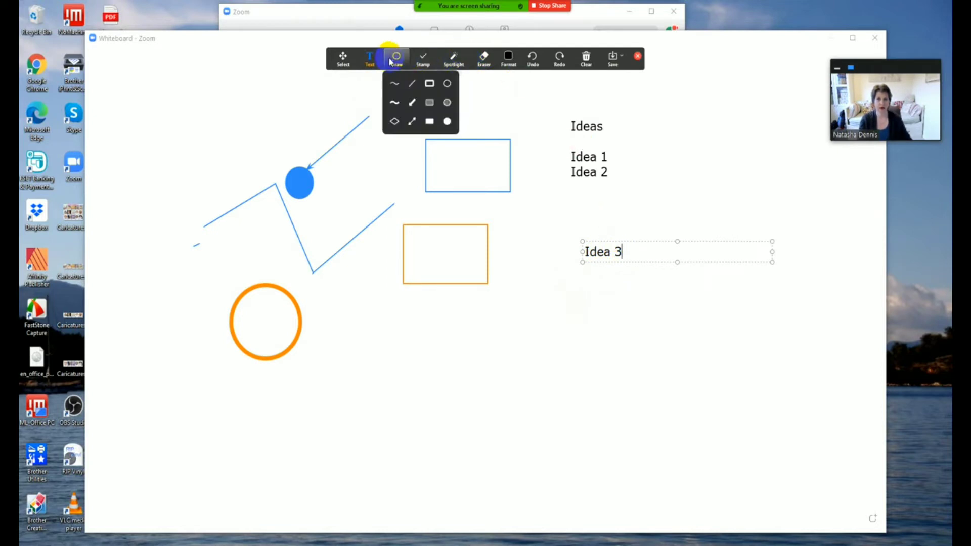
click(410, 102)
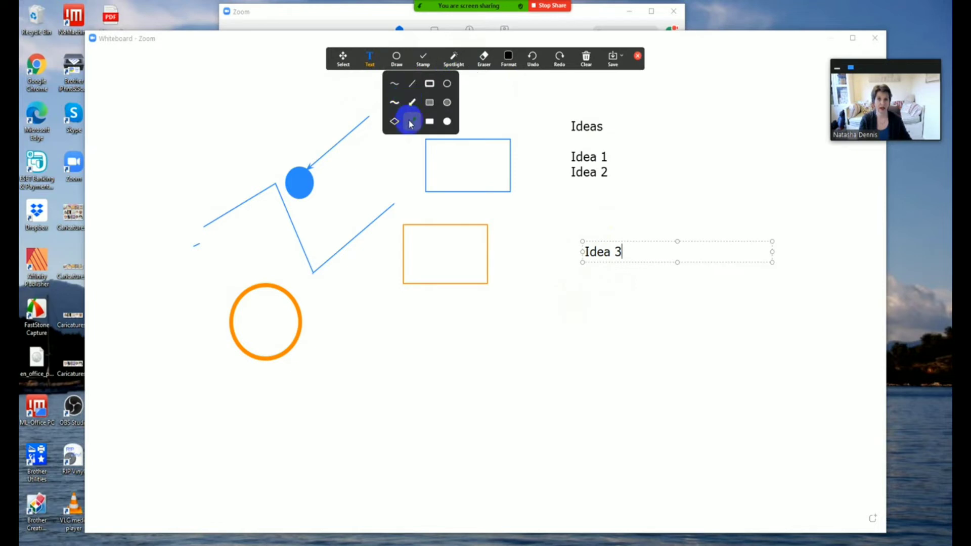
click(399, 57)
Point across the whiteboard with the Spotlight pointer, and switch to the Arrow pointer to point at "Idea 3".
click(453, 59)
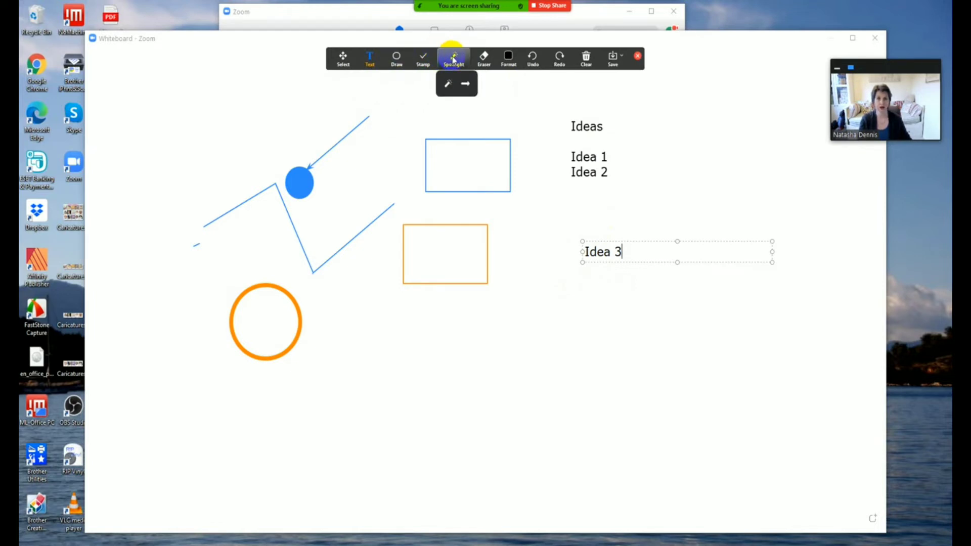
click(448, 85)
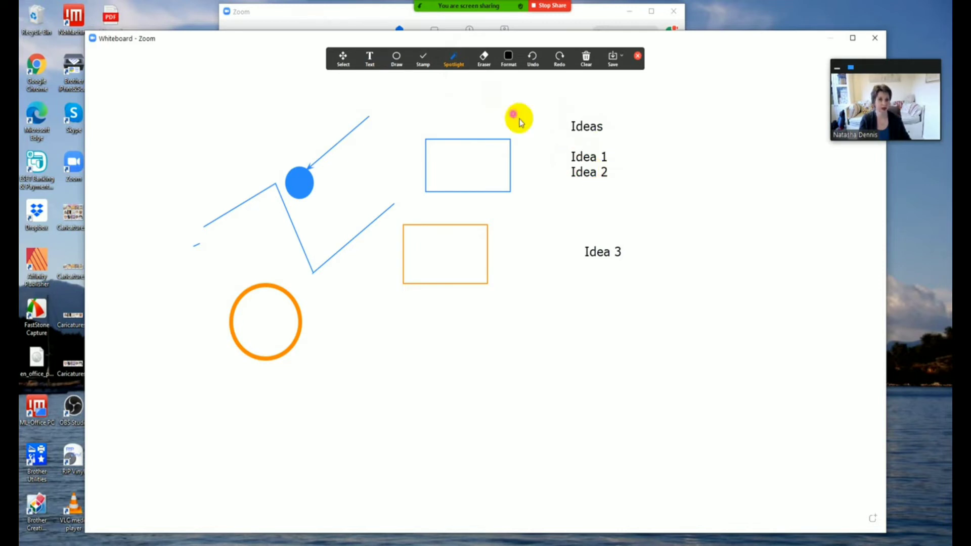
click(452, 66)
click(465, 84)
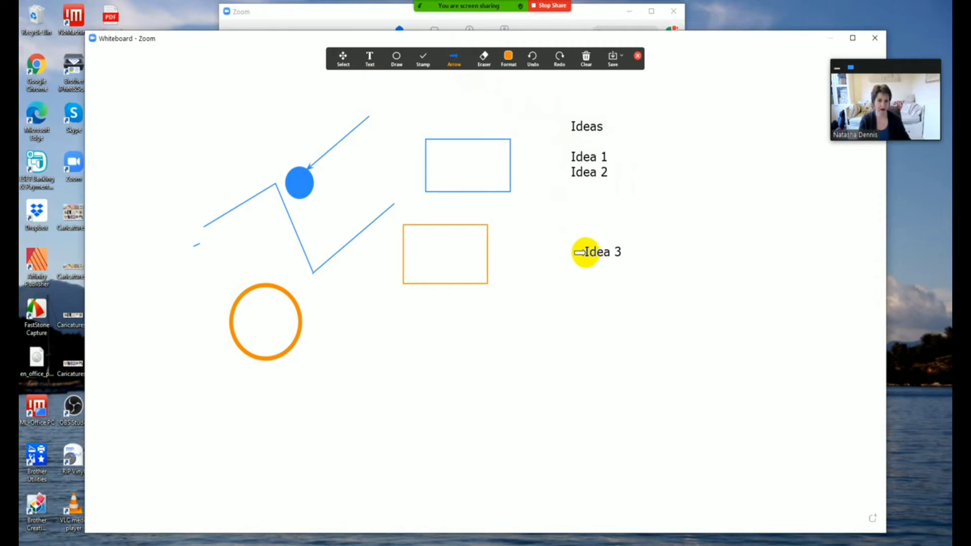
click(453, 59)
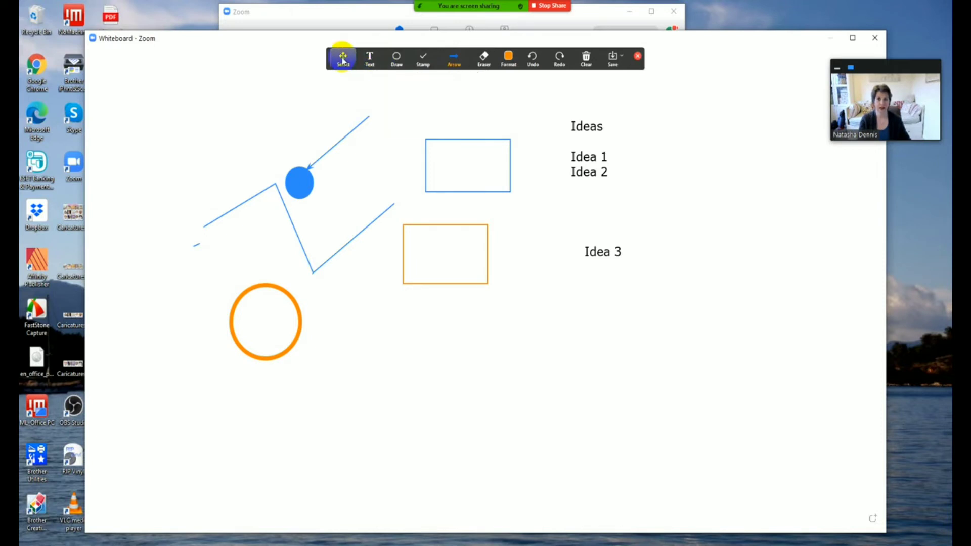
Move the blue arrow up away from the solid circle, and the zigzag's last line below the orange rectangle.
click(343, 60)
click(353, 133)
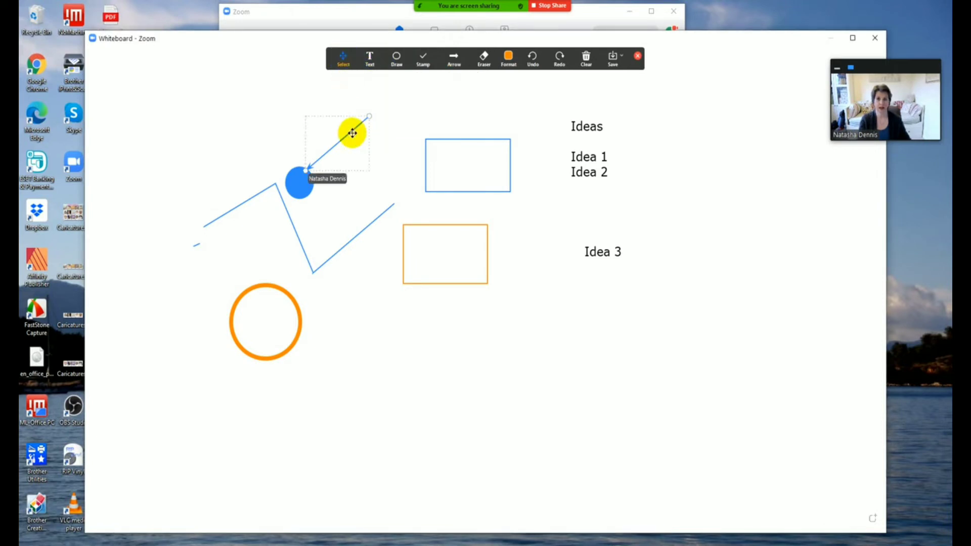
drag(352, 132, 393, 119)
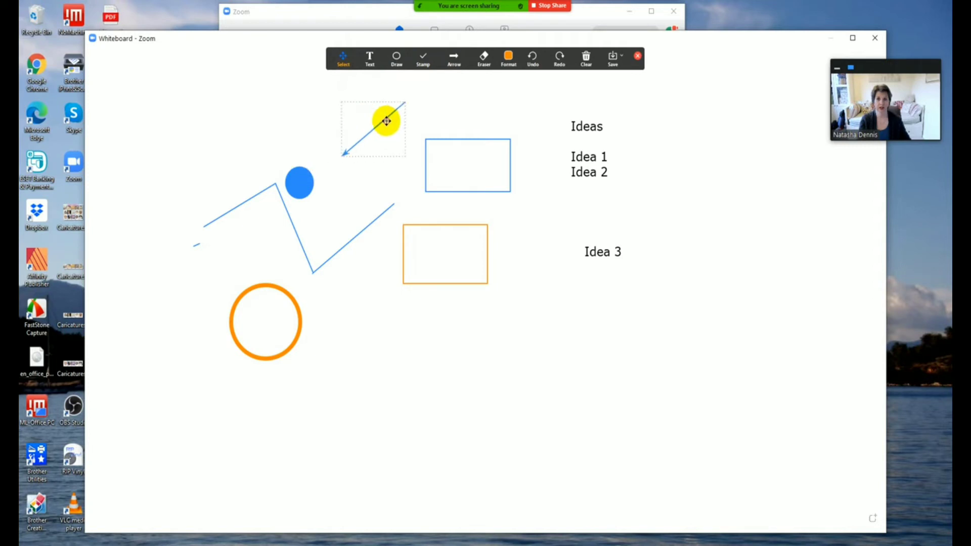
click(356, 228)
drag(351, 247, 440, 344)
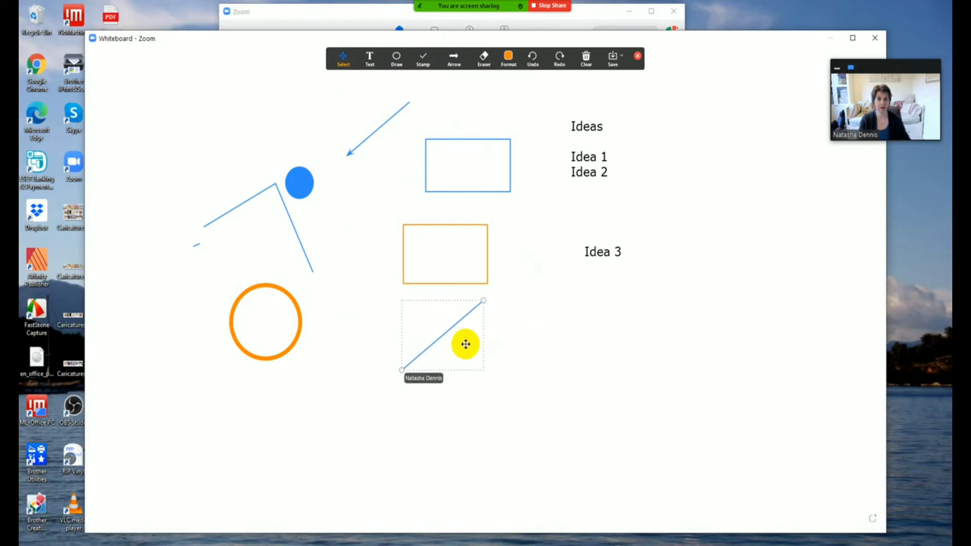
Erase the diagonal line below the orange rectangle and the short blue dash near the zigzag's start.
click(485, 60)
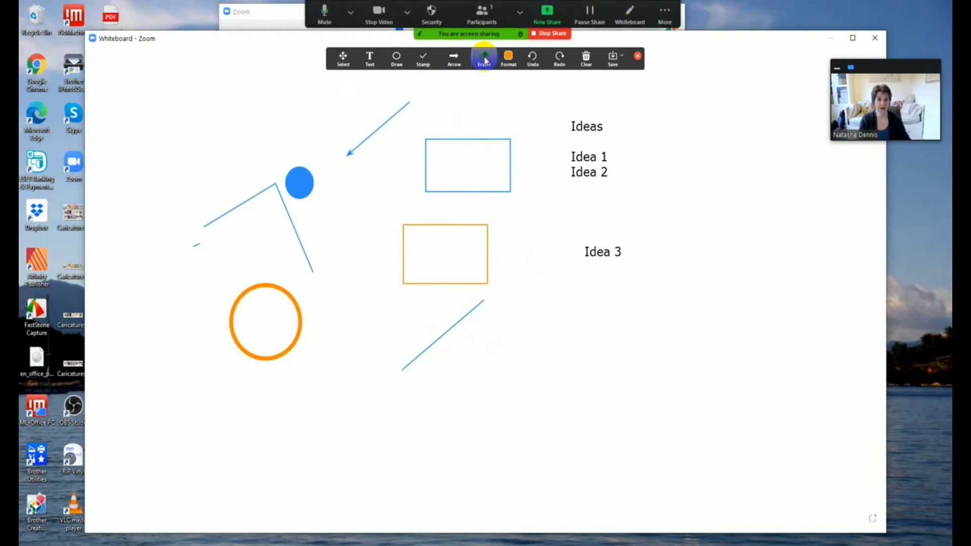
click(458, 320)
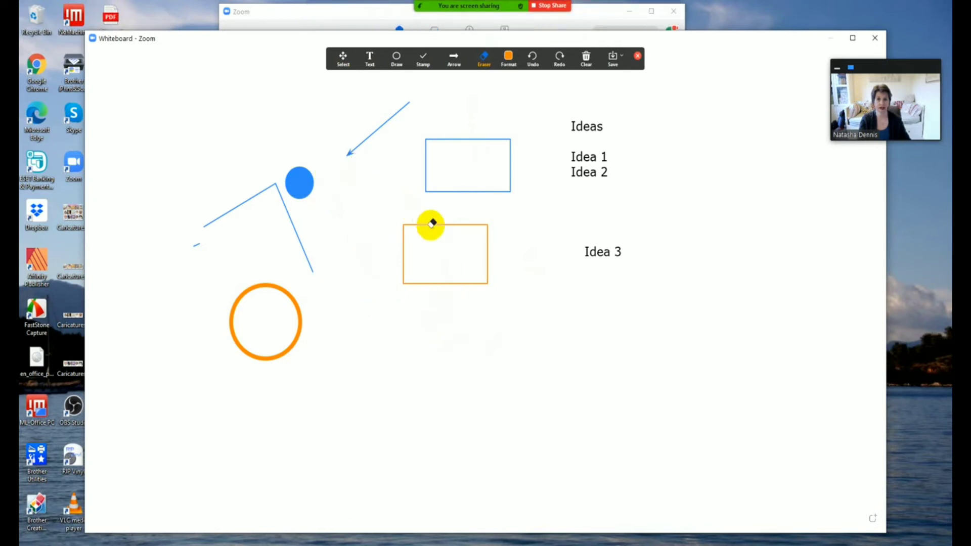
click(196, 245)
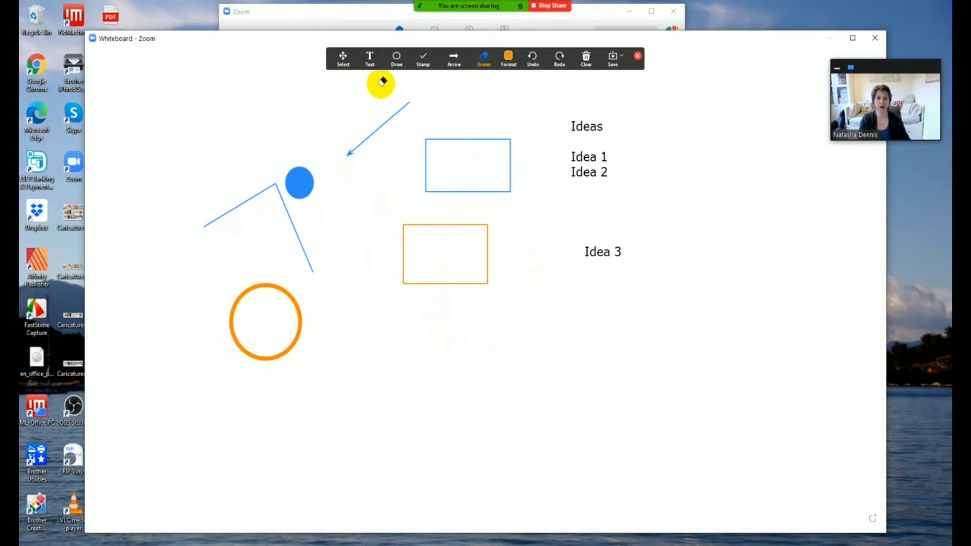
Place an arrow stamp between the solid blue circle and the blue rectangle.
click(420, 68)
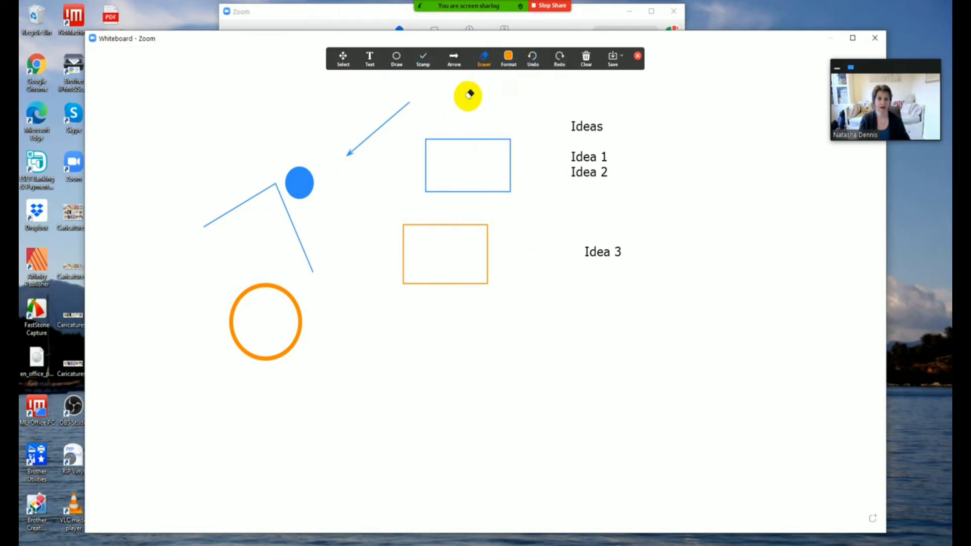
mouse_move(423, 63)
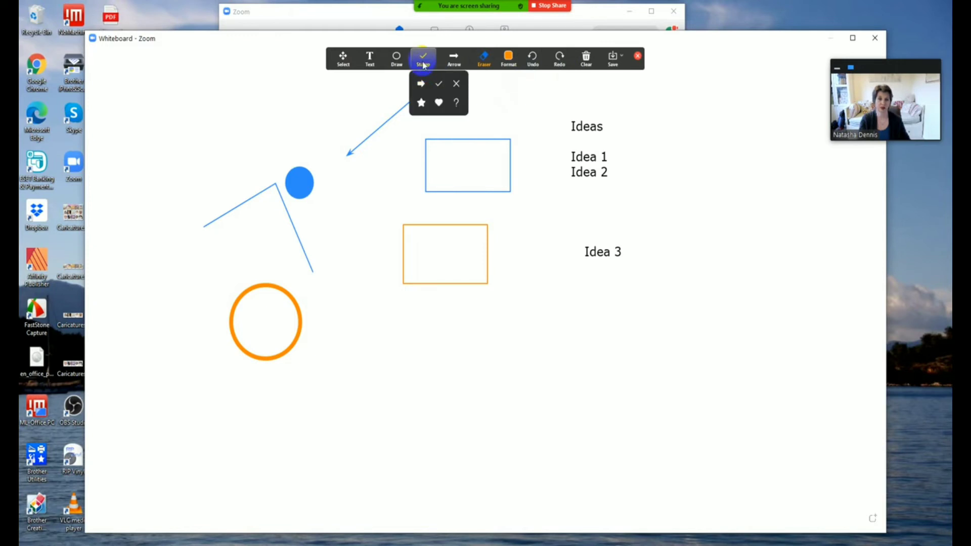
click(421, 85)
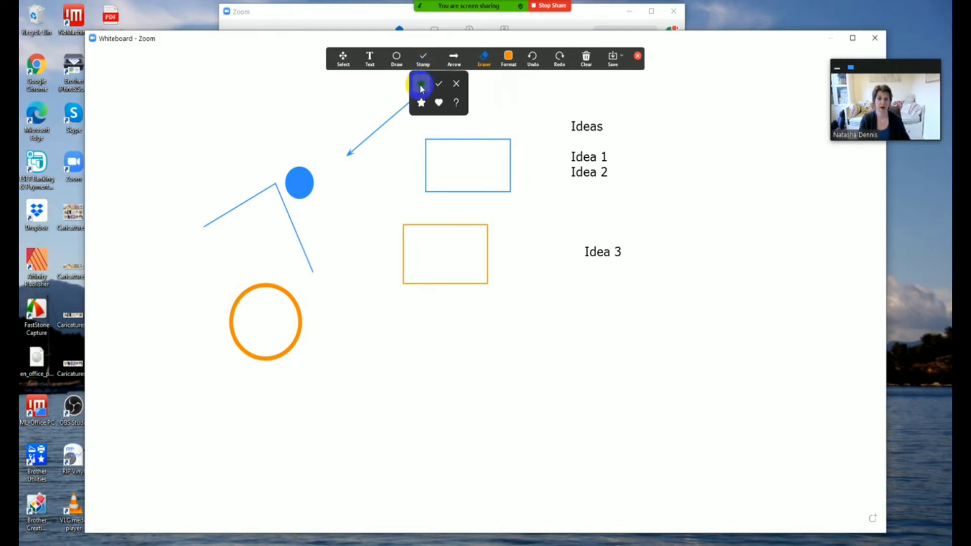
click(363, 199)
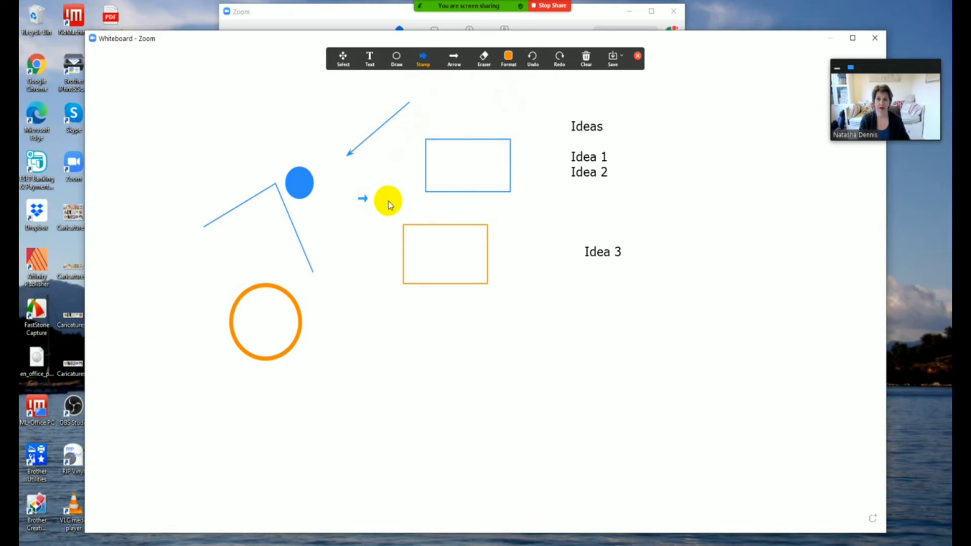
Stamp a check mark beside "Idea 2" and a star beside the "Ideas" heading.
mouse_move(424, 63)
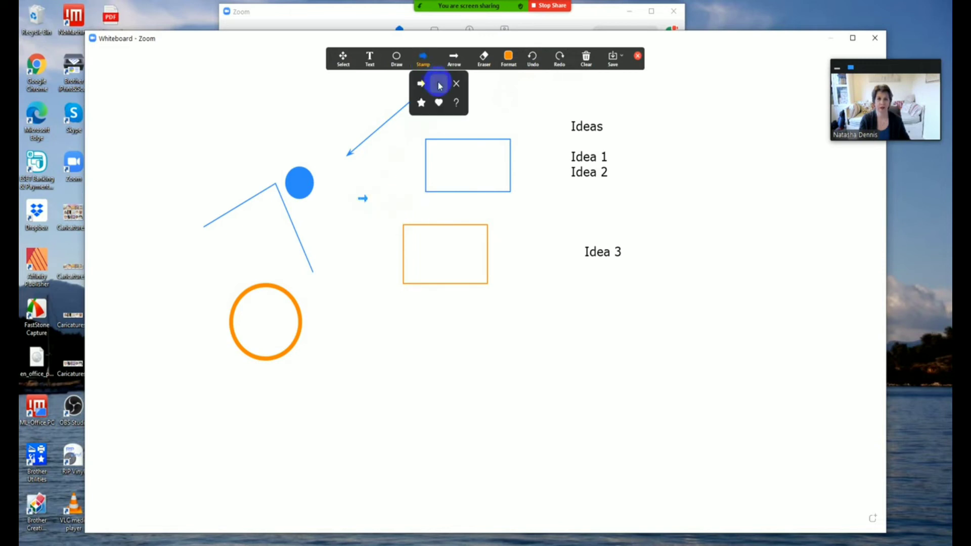
click(439, 85)
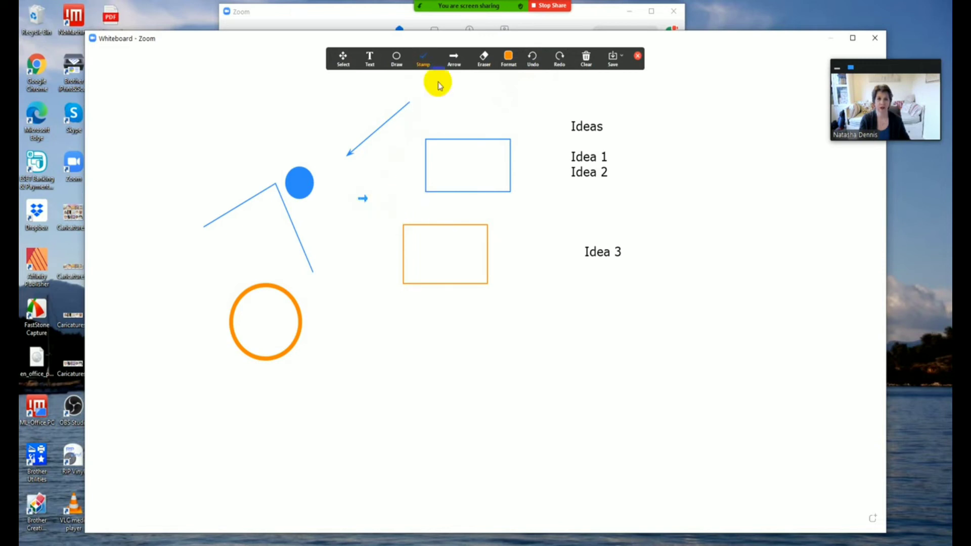
click(617, 171)
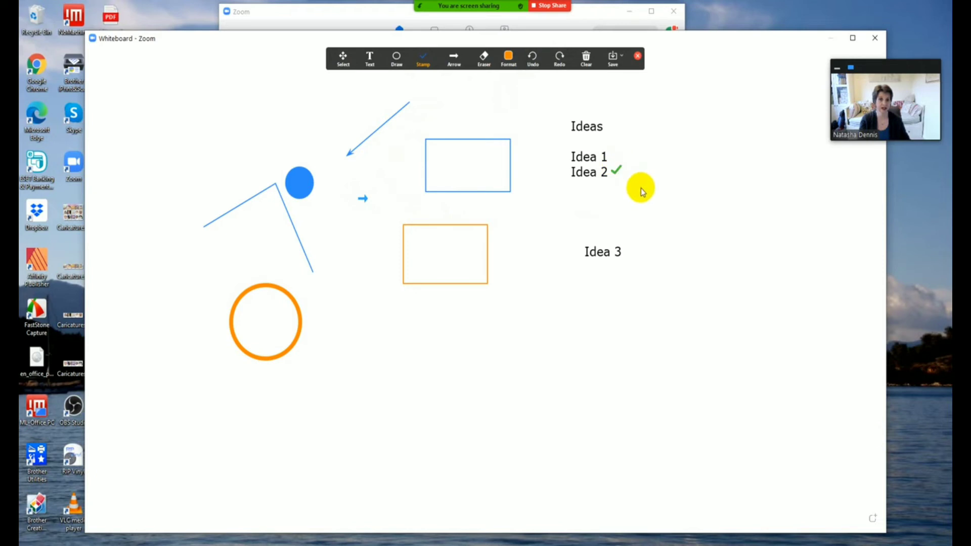
mouse_move(423, 63)
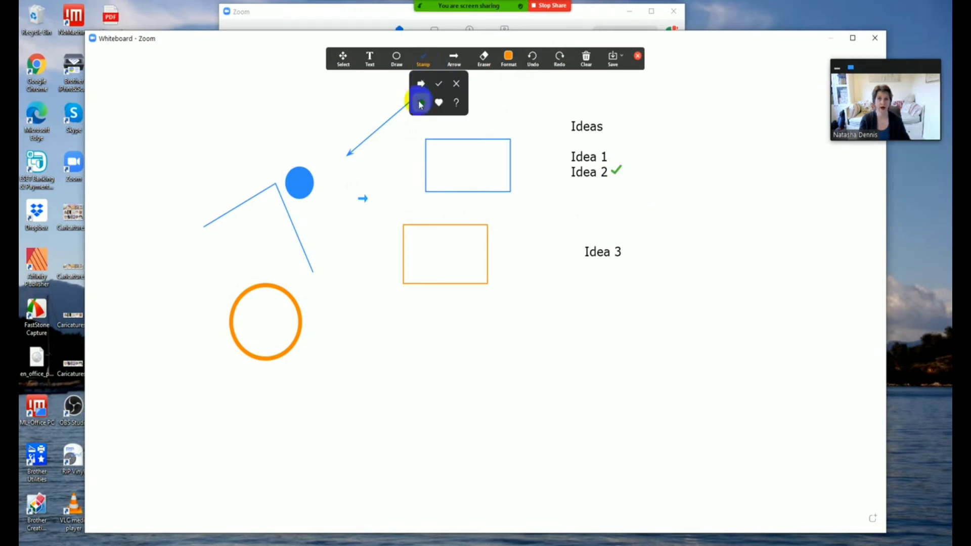
click(420, 104)
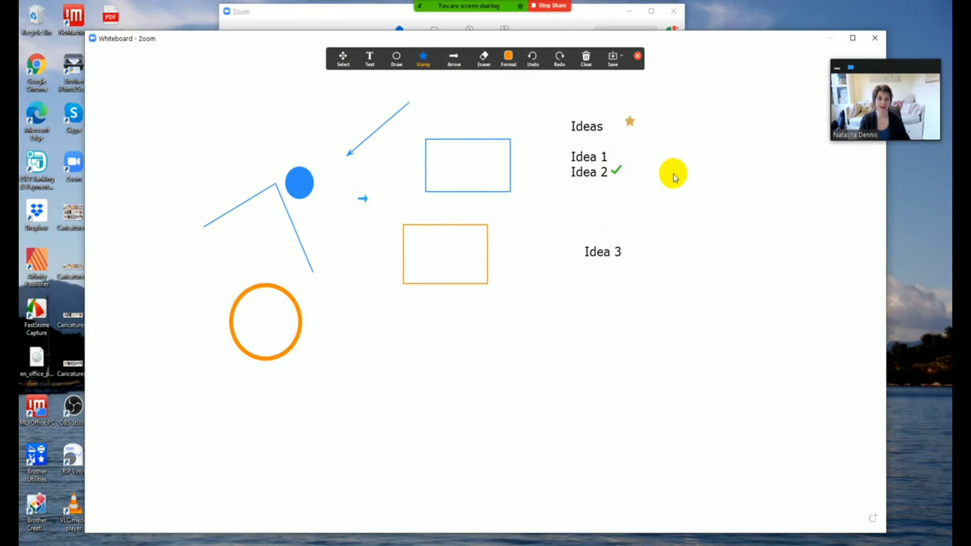
click(424, 66)
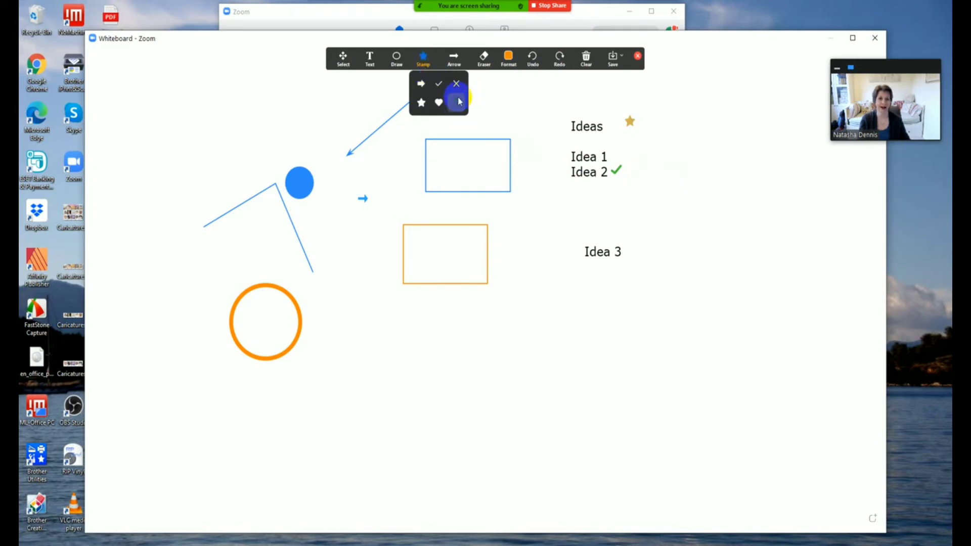
click(458, 65)
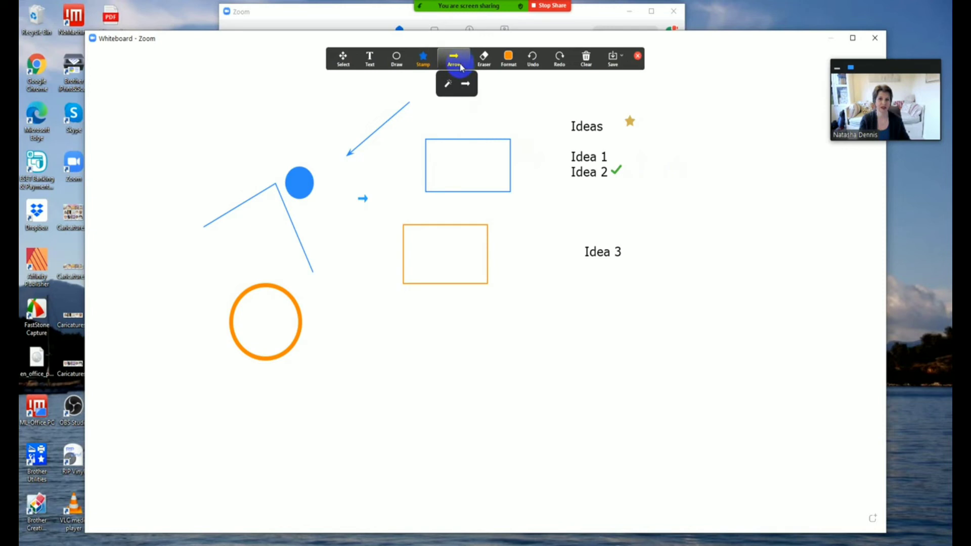
click(585, 59)
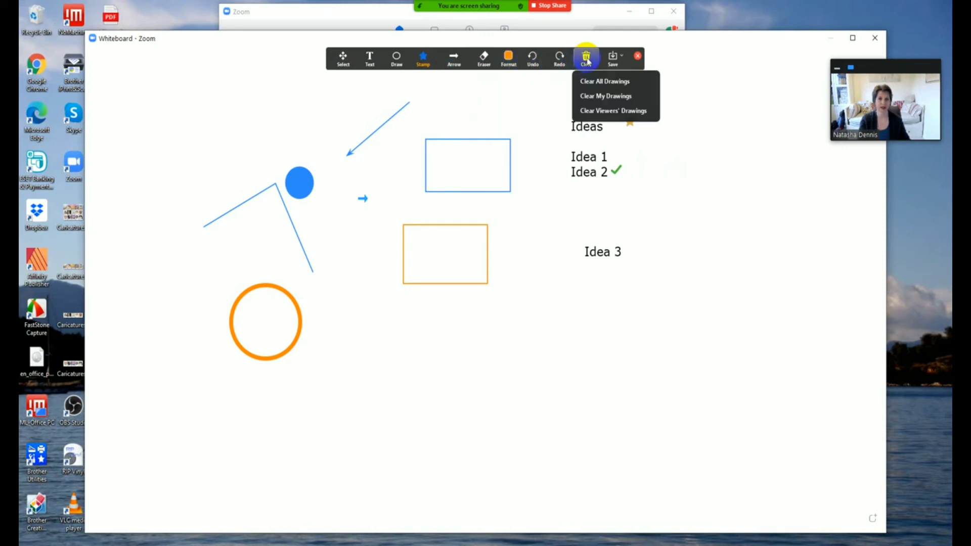
click(573, 63)
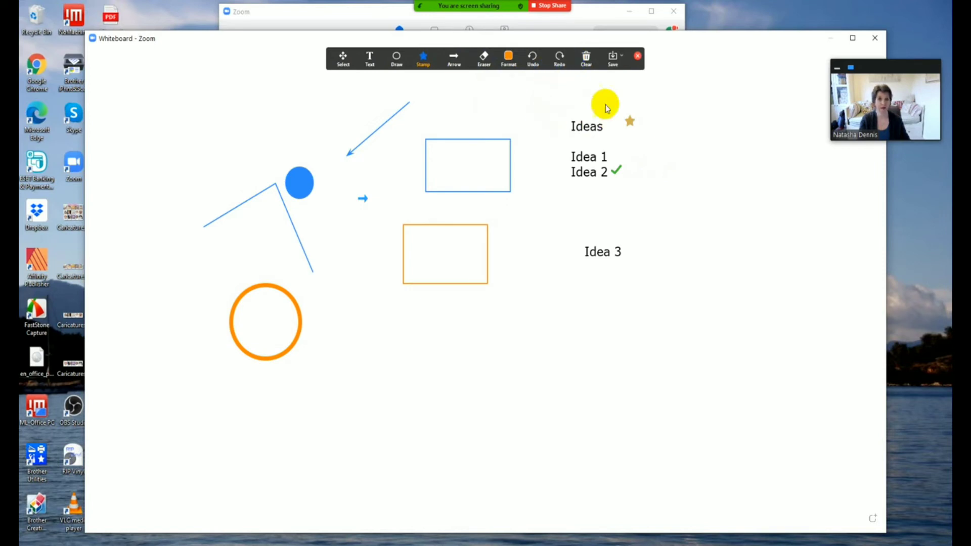
Set the whiteboard save format to PDF and save the whiteboard.
click(622, 60)
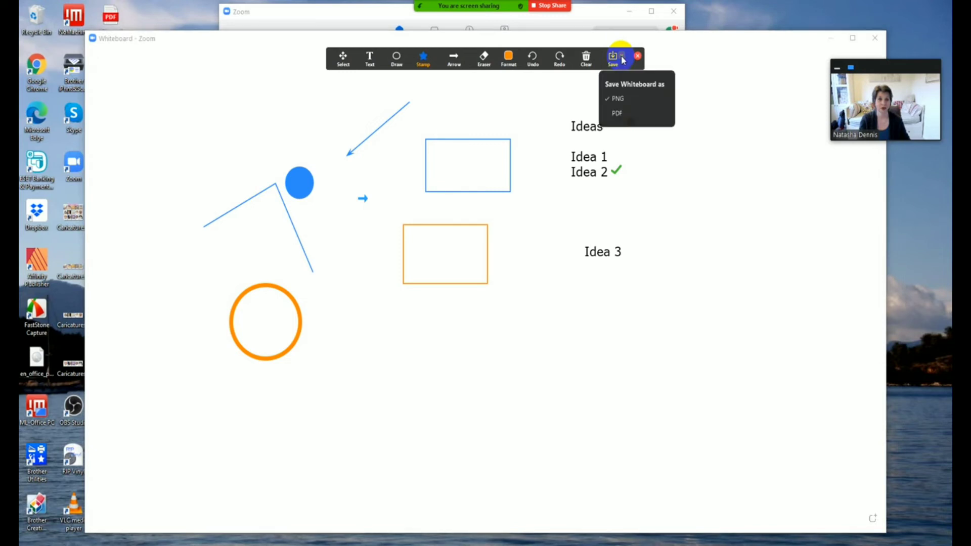
click(627, 112)
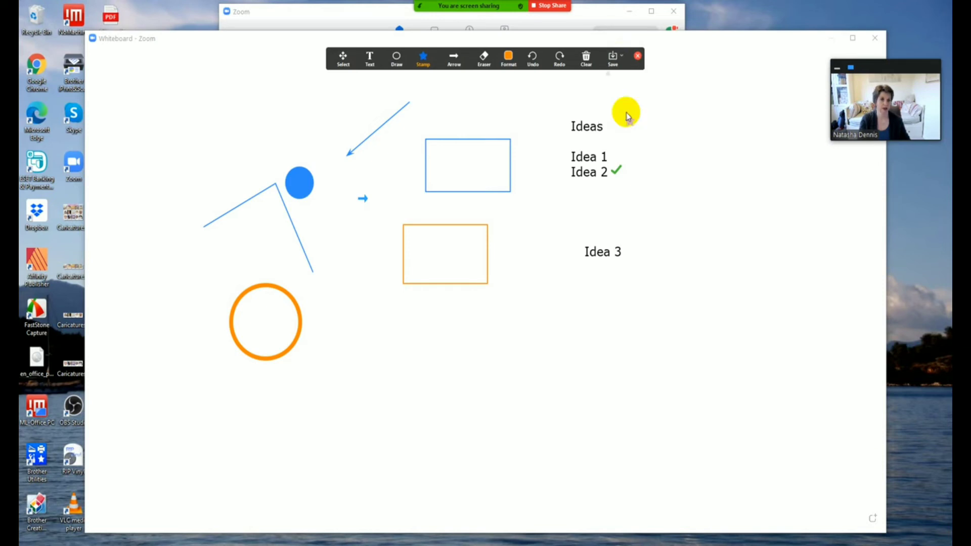
click(614, 60)
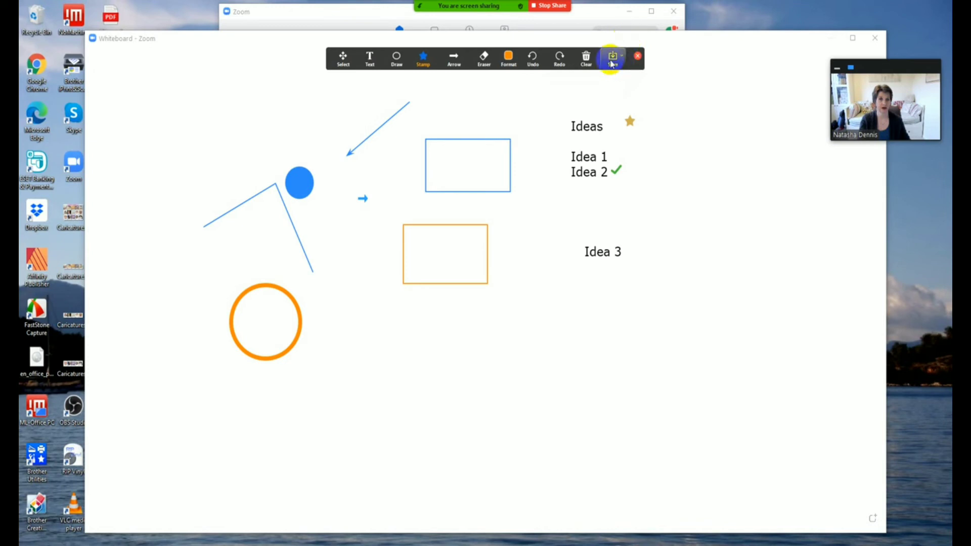
click(612, 63)
Show the saved whiteboard files in their folder, and close the folder window after viewing them.
click(622, 83)
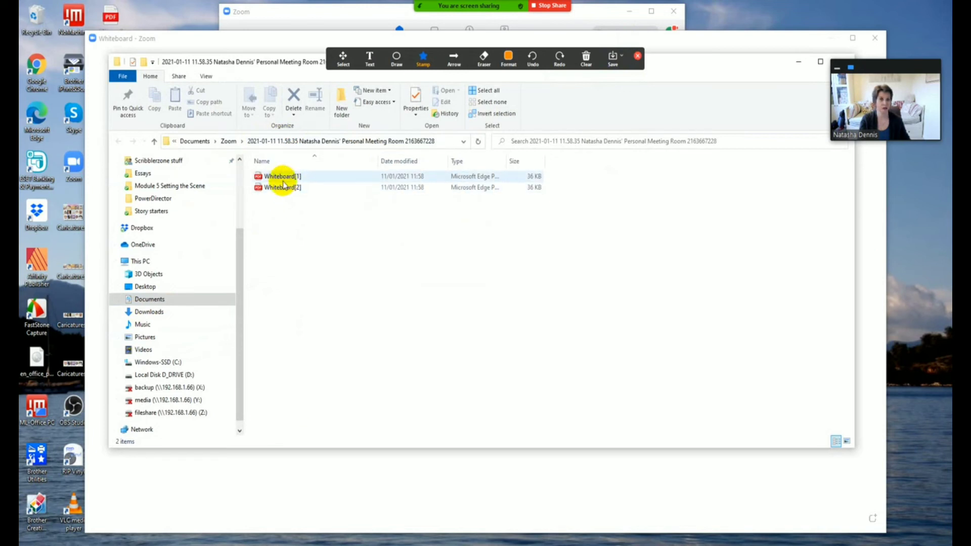
drag(723, 59, 680, 73)
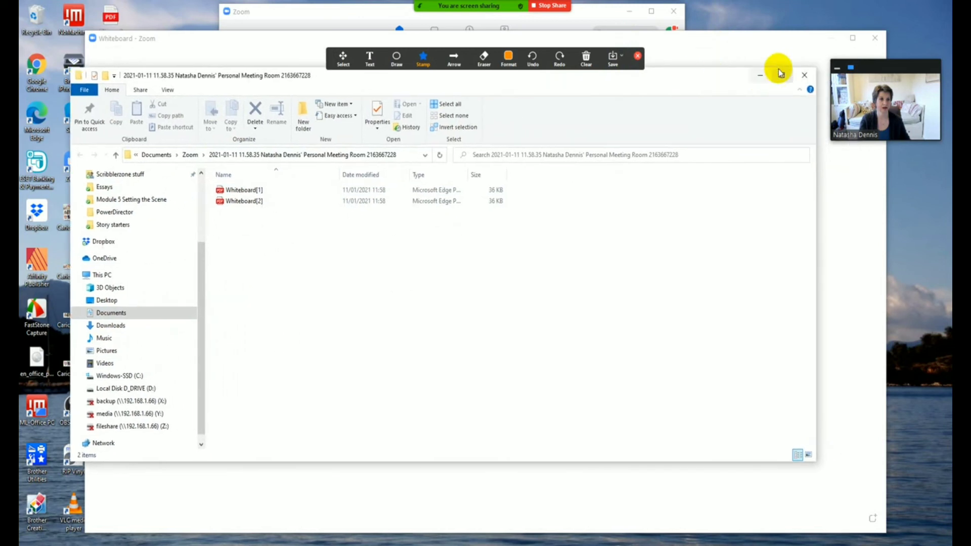
click(801, 75)
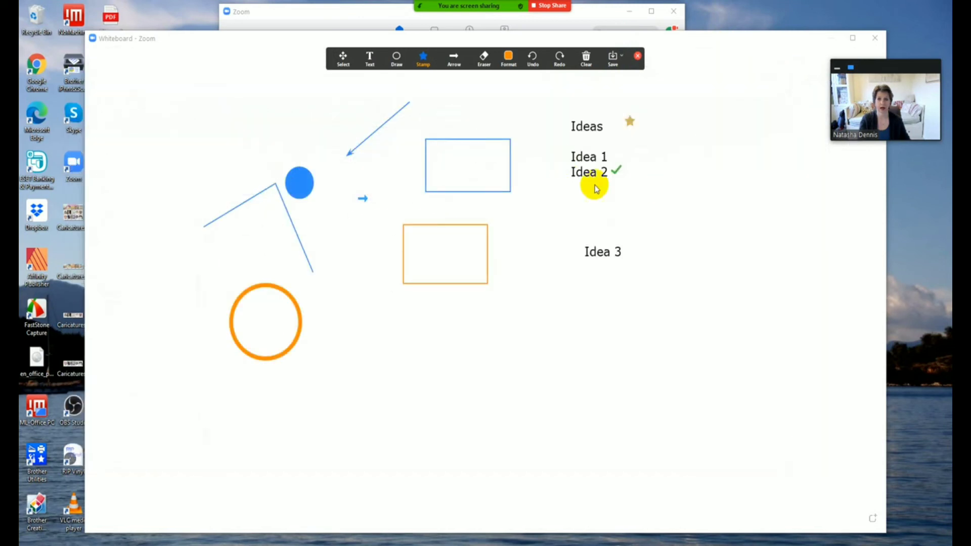
Clear all drawings from the whiteboard and undo the clearing.
click(589, 59)
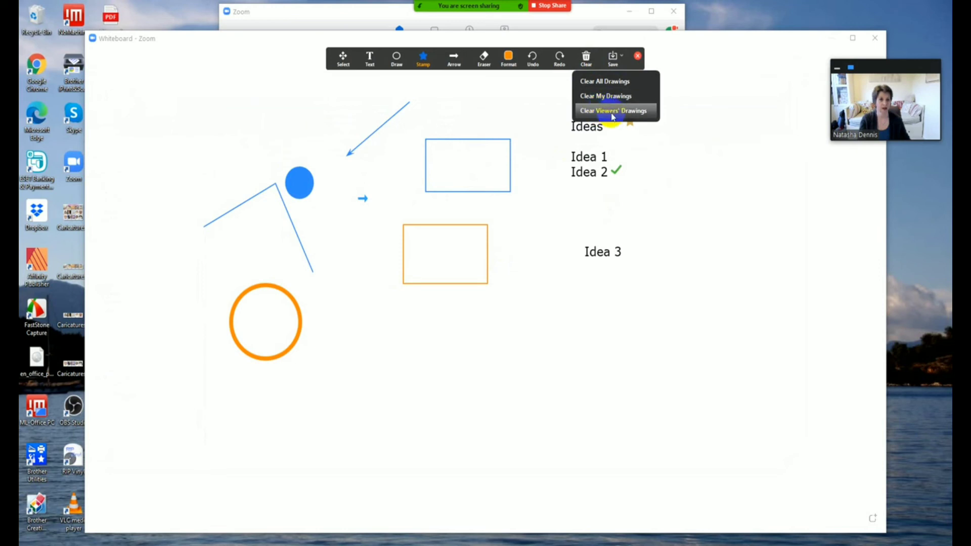
click(597, 83)
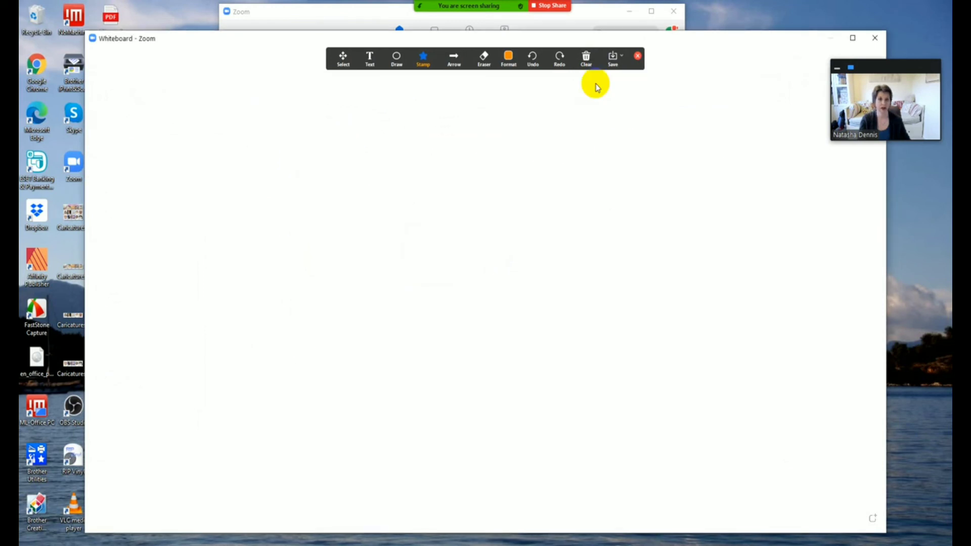
click(561, 62)
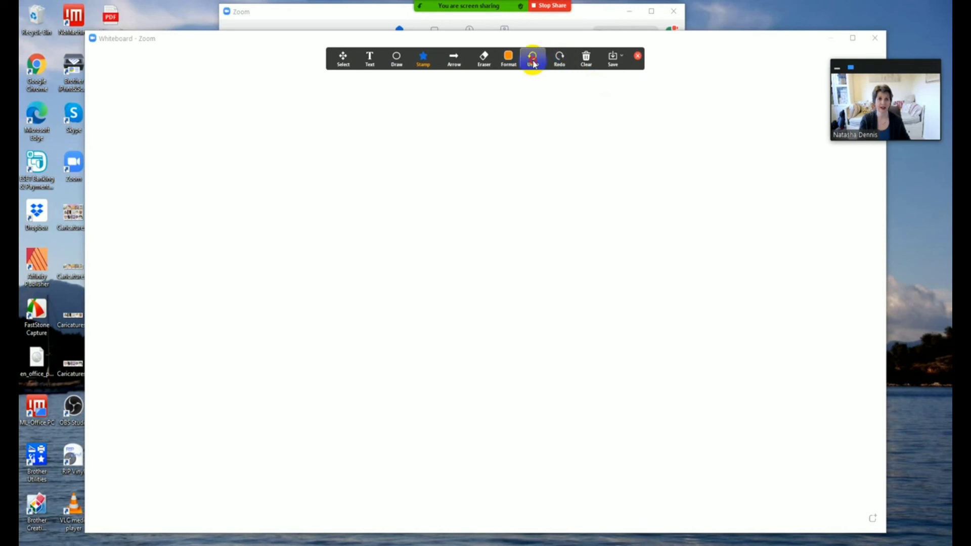
click(558, 61)
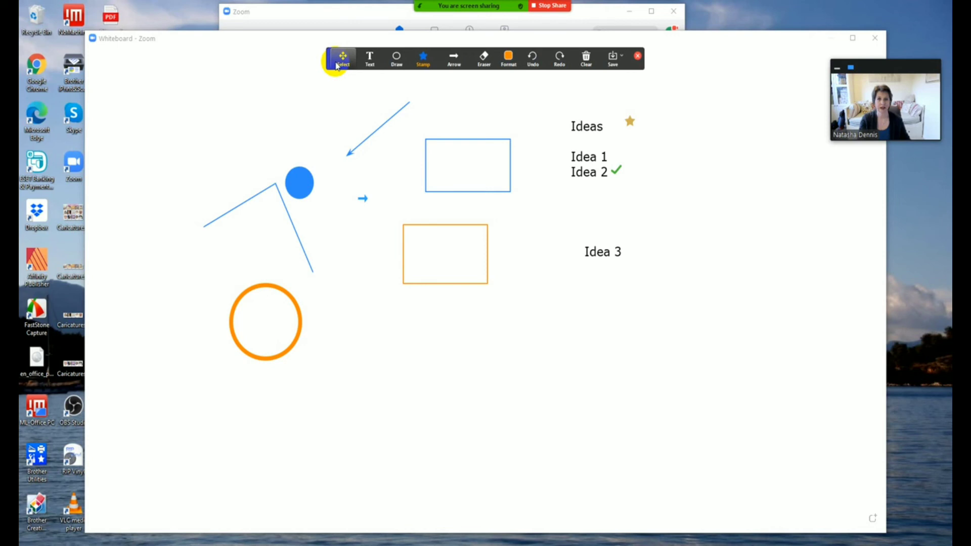
mouse_move(430, 65)
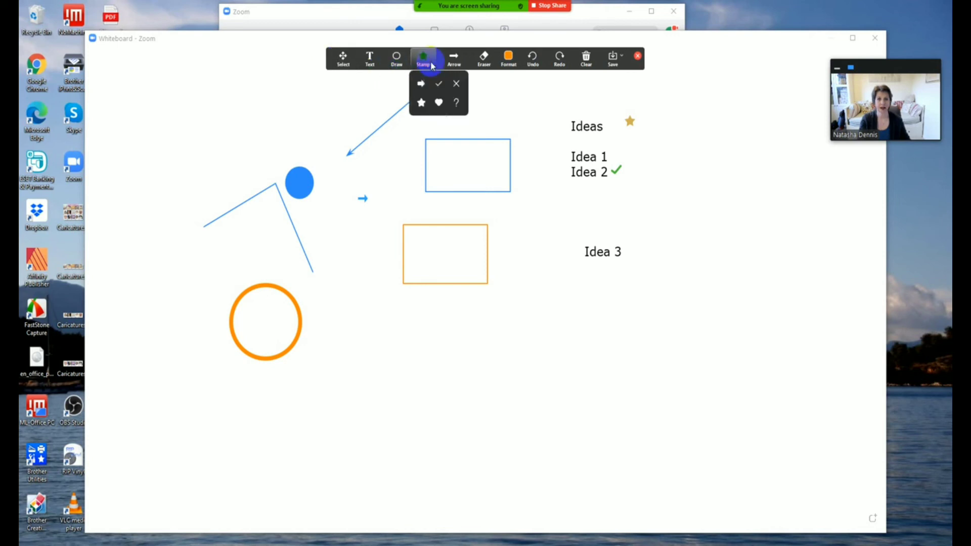
mouse_move(459, 68)
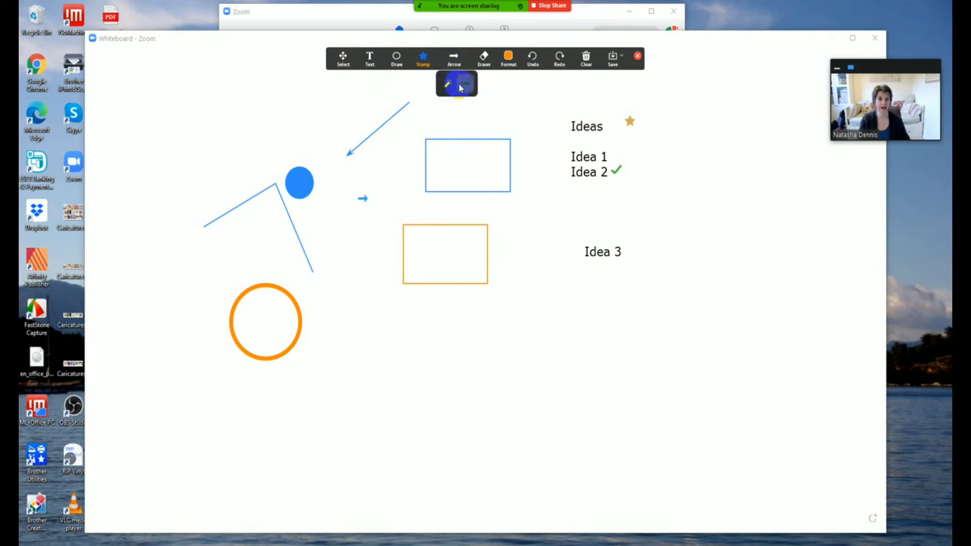
click(509, 65)
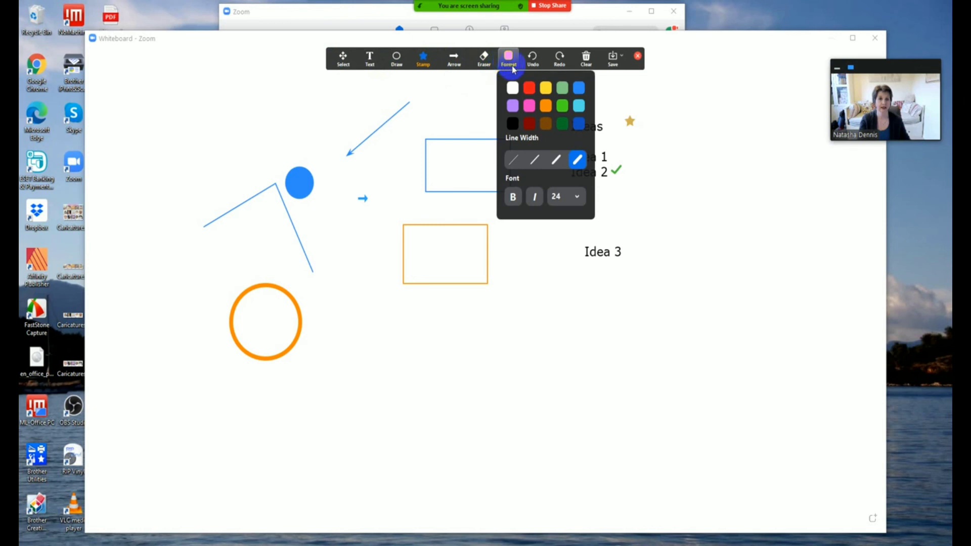
click(536, 72)
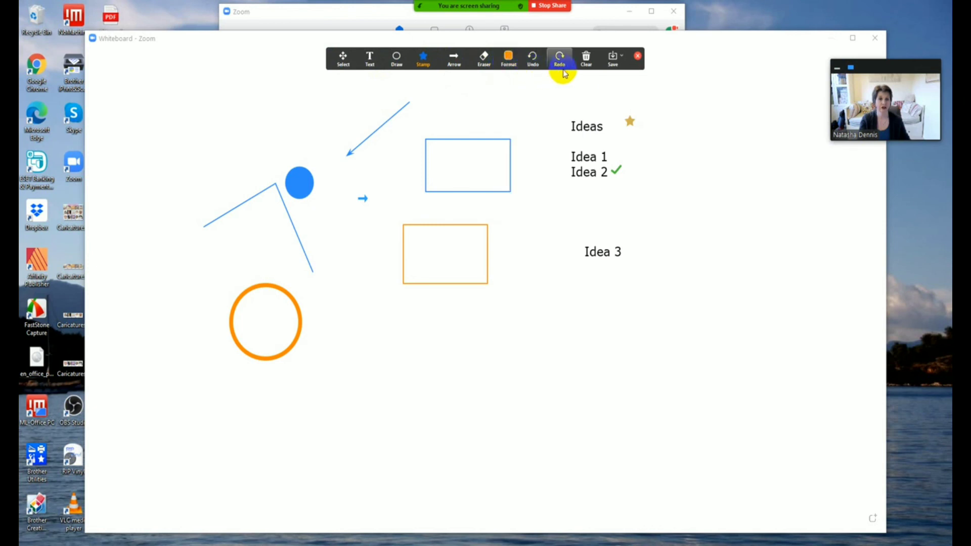
click(587, 71)
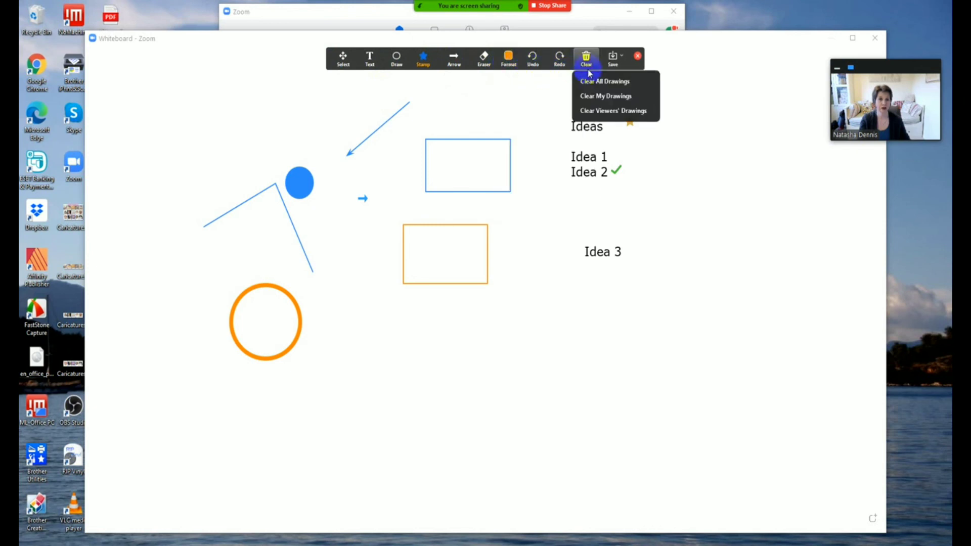
click(621, 68)
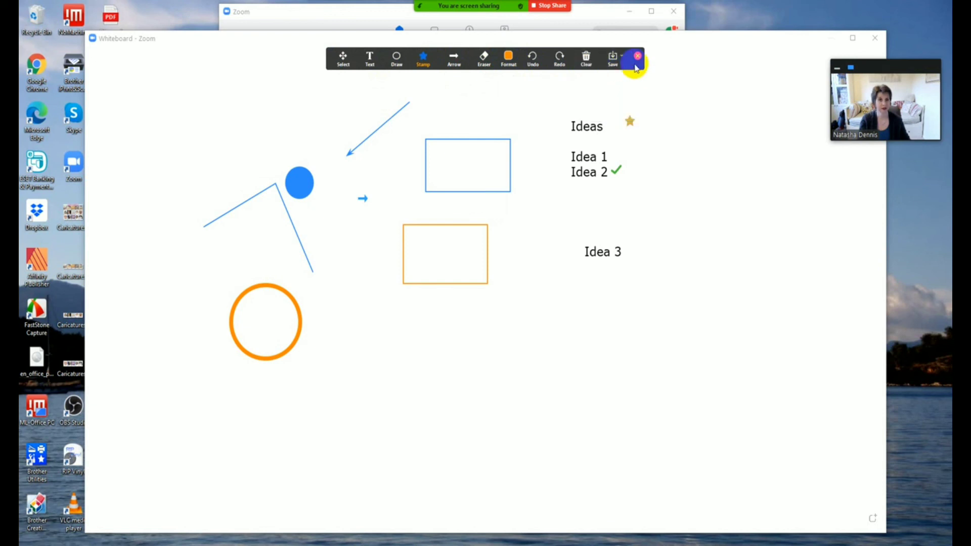
Stop sharing the whiteboard and return to the meeting view.
click(640, 58)
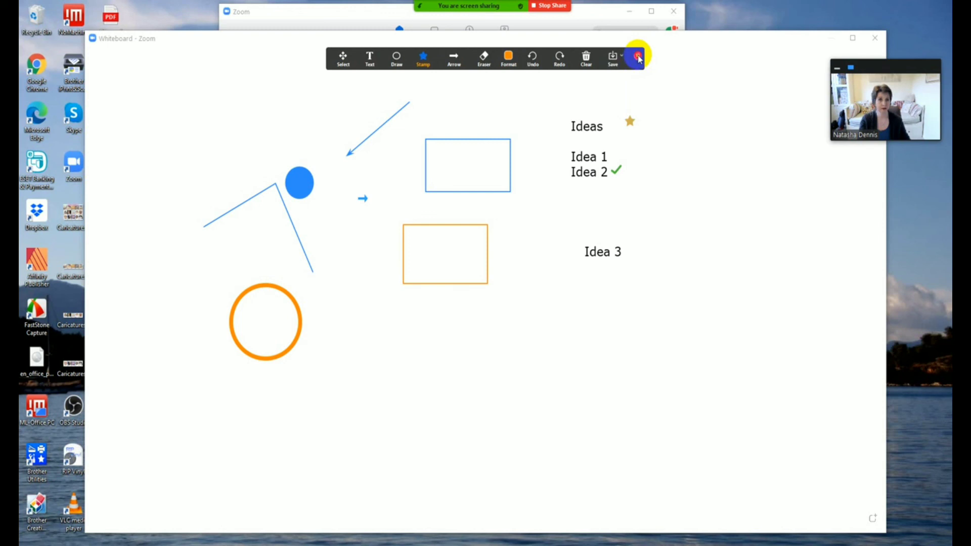
click(550, 7)
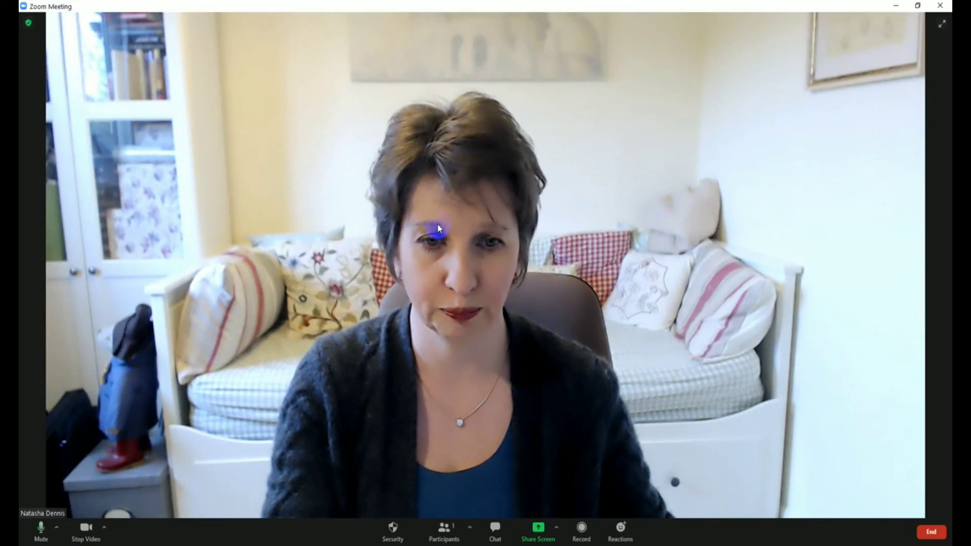
Review the advanced sharing options for how many participants can share and who can share, and close the dialog.
click(557, 529)
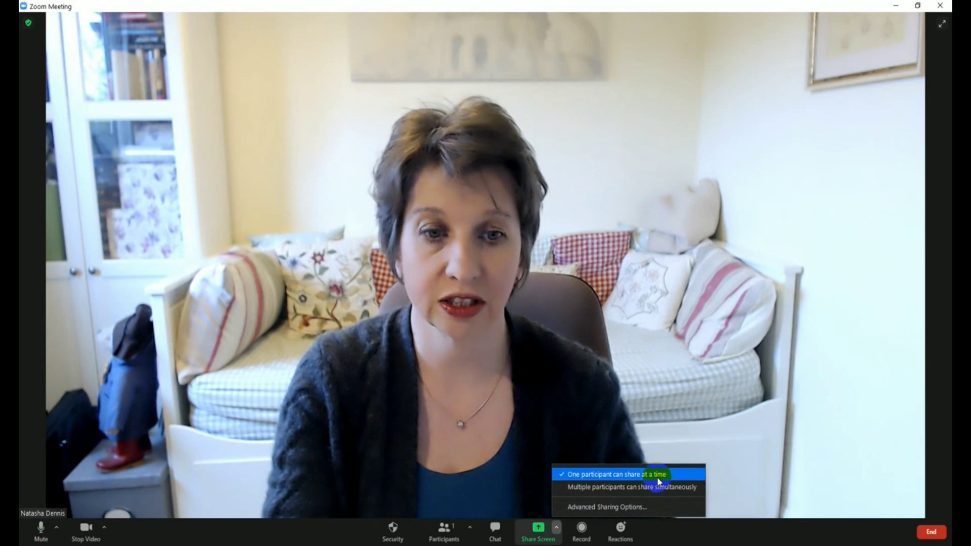
click(630, 508)
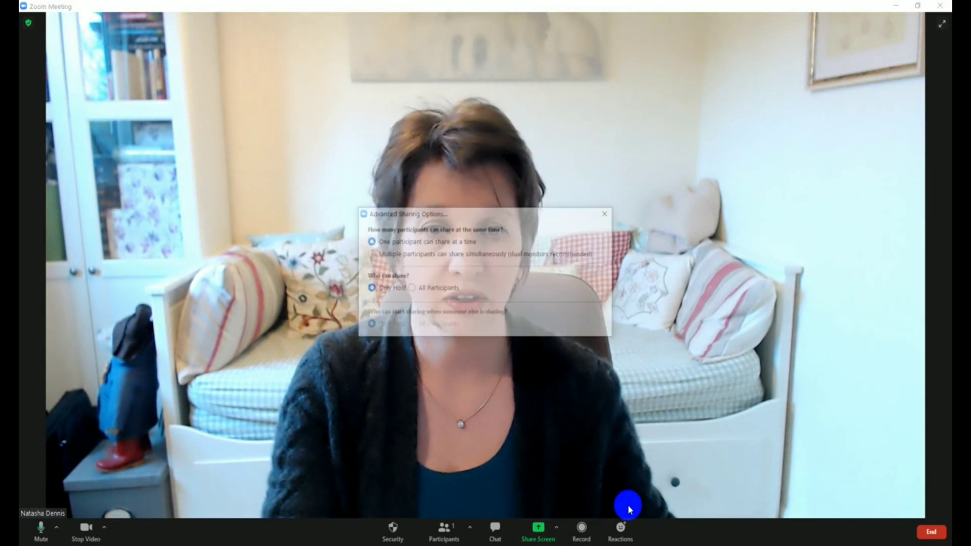
drag(468, 215, 665, 149)
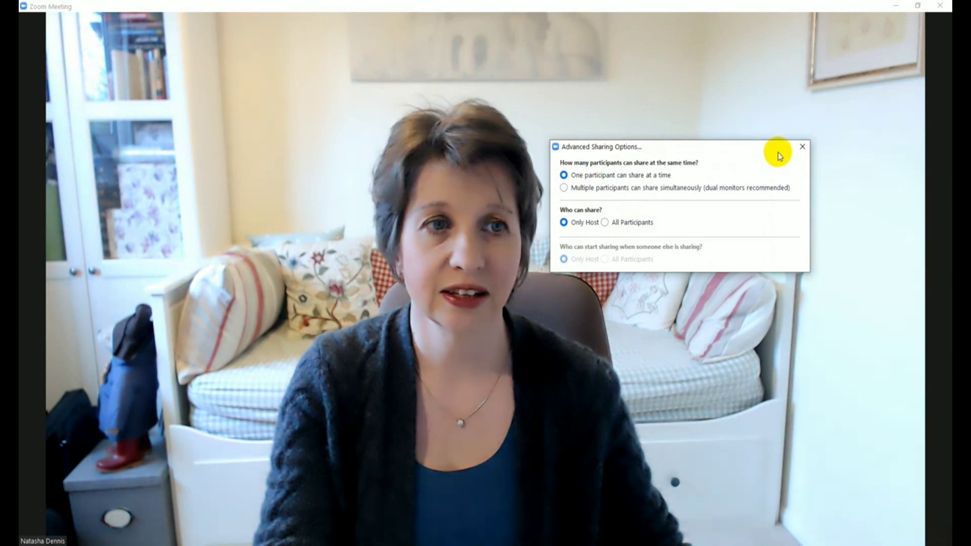
click(804, 147)
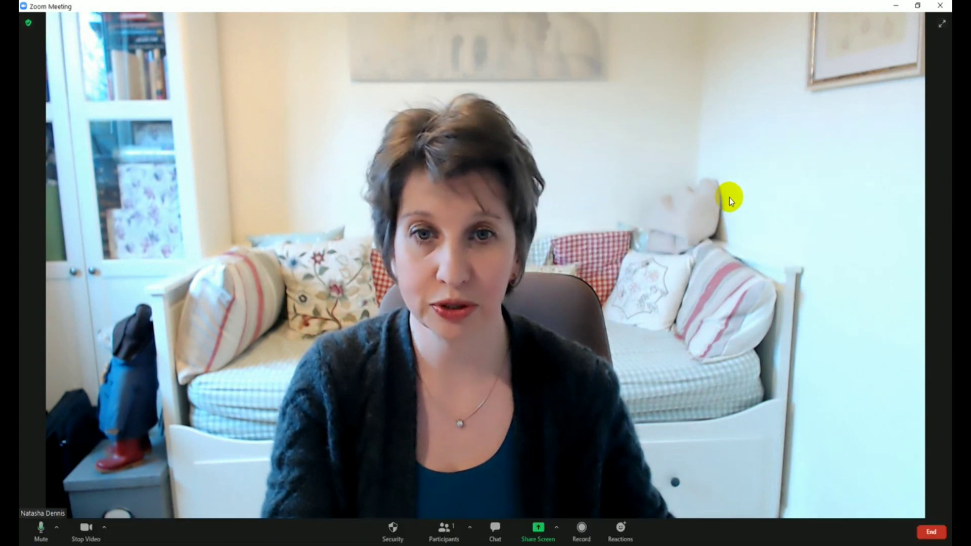